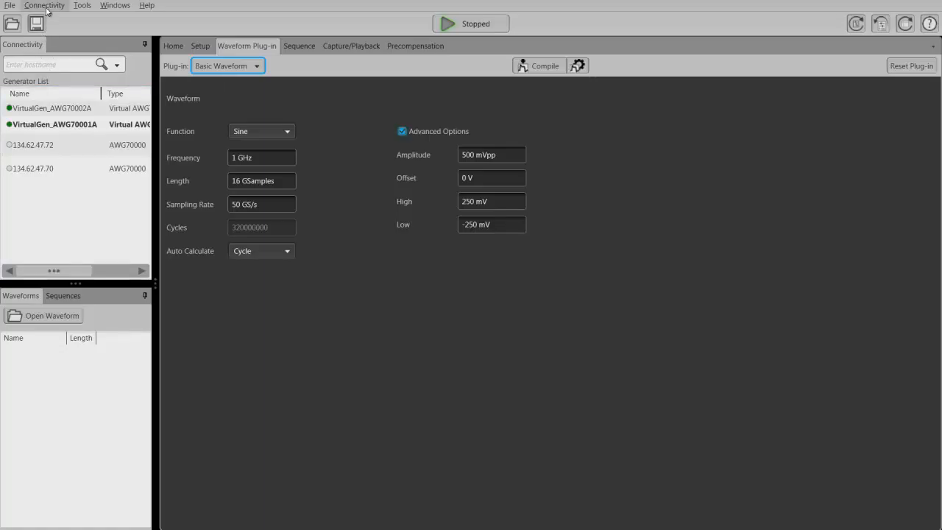
Switch the waveform plug-in from Basic Waveform to High Speed Serial.
click(44, 5)
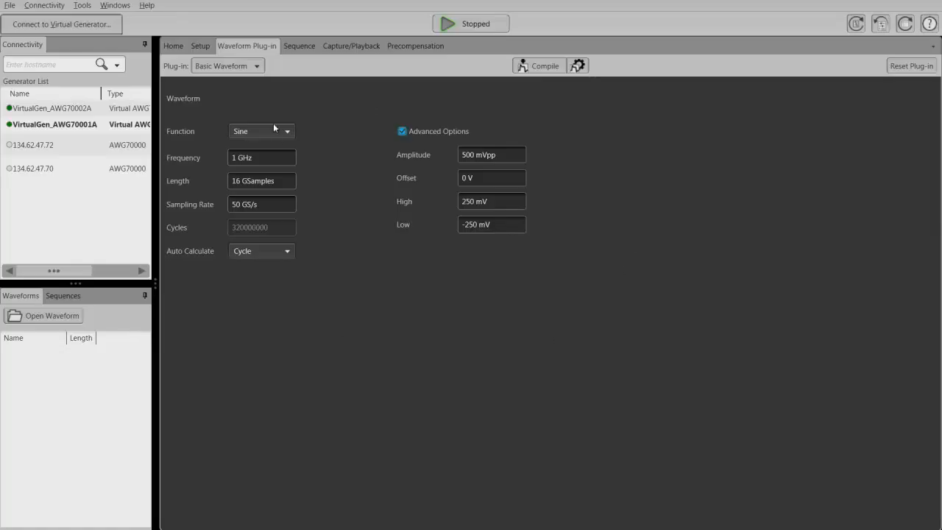
click(259, 67)
click(259, 68)
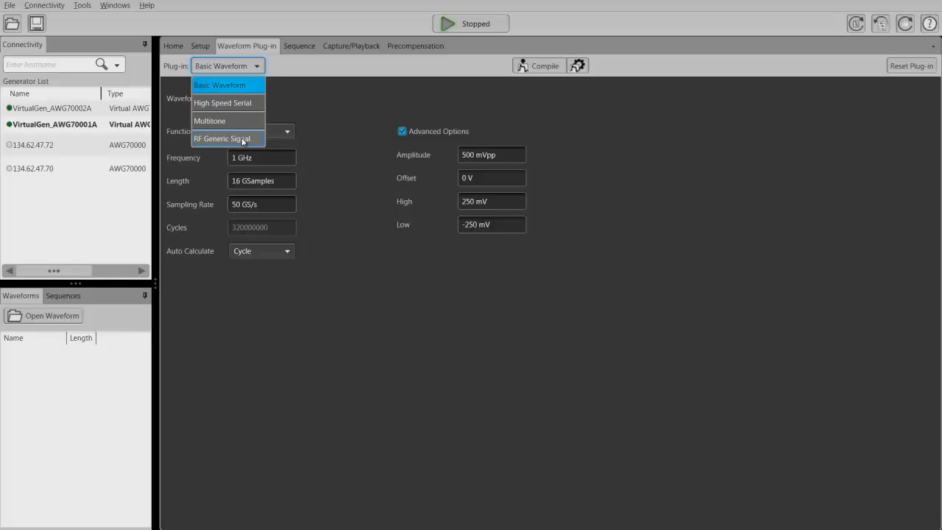
click(247, 103)
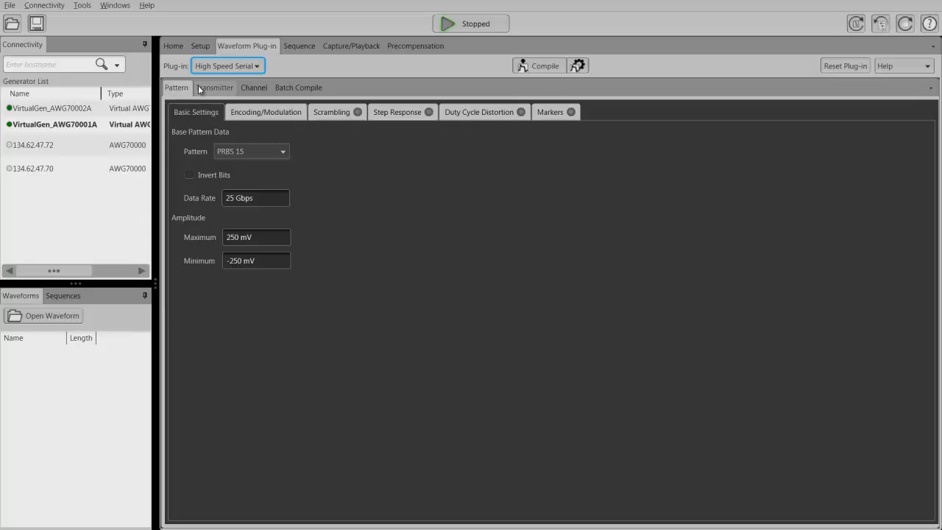
Try a user-entered base pattern in Symbol format and check the 8b/10b option in the encoding settings.
click(283, 153)
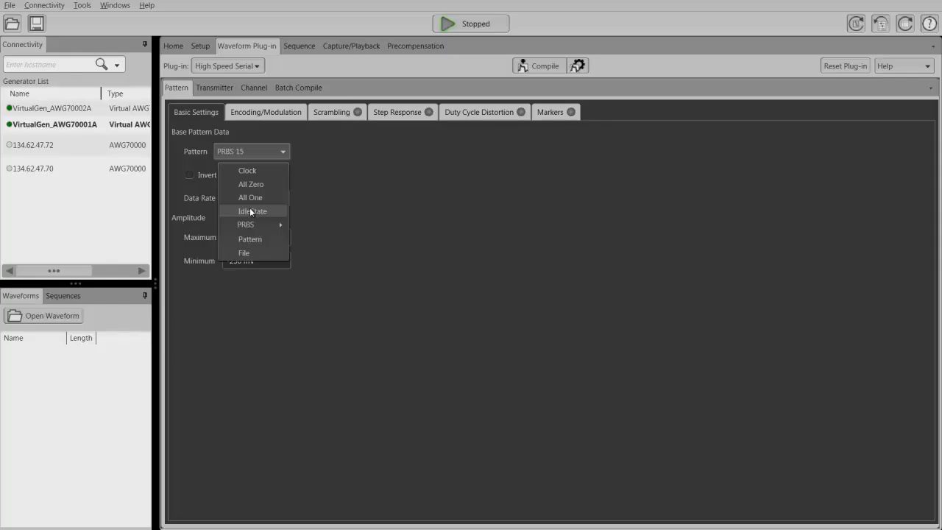
mouse_move(246, 226)
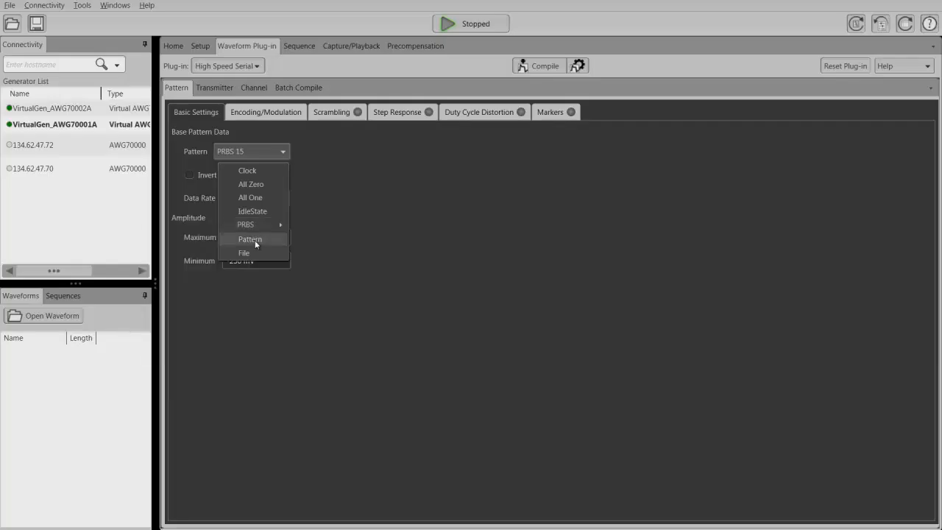
click(254, 240)
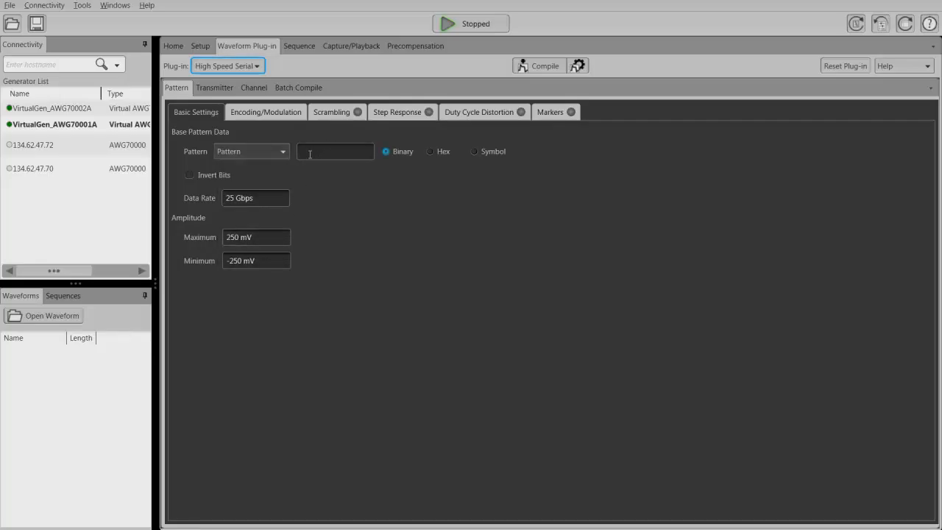
click(474, 152)
click(275, 110)
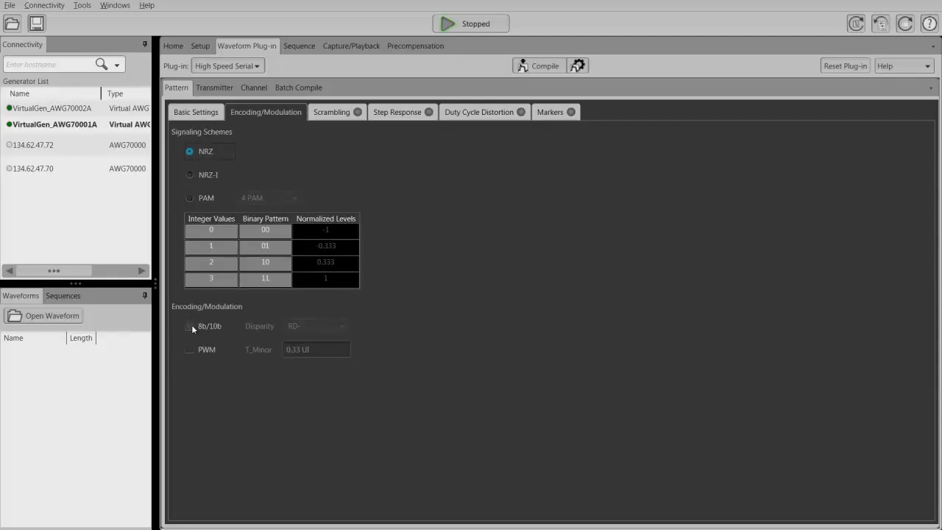
mouse_move(191, 329)
click(187, 111)
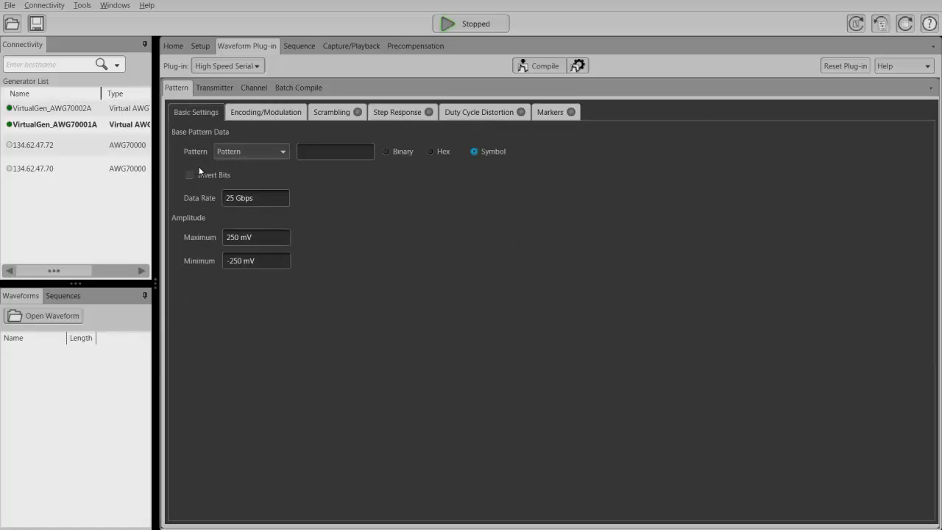
Set the base pattern data to PRBS 15.
click(283, 153)
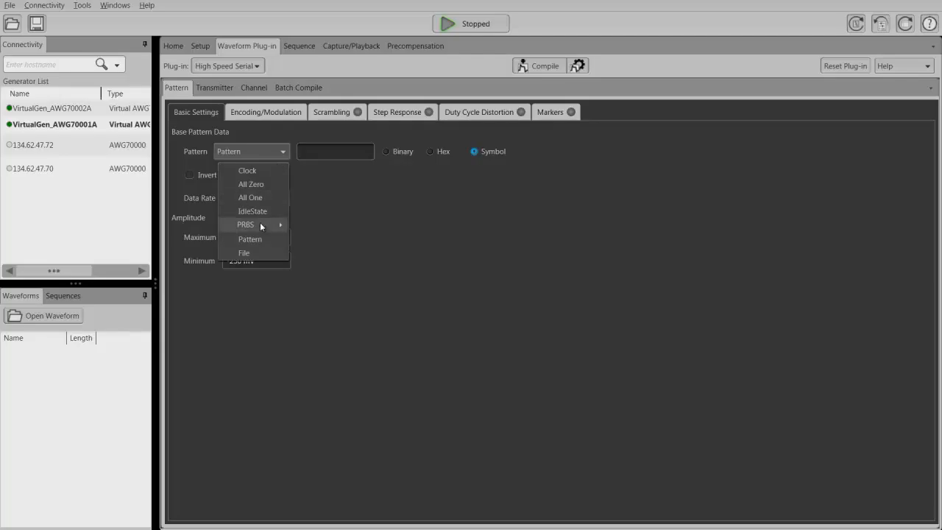
mouse_move(259, 222)
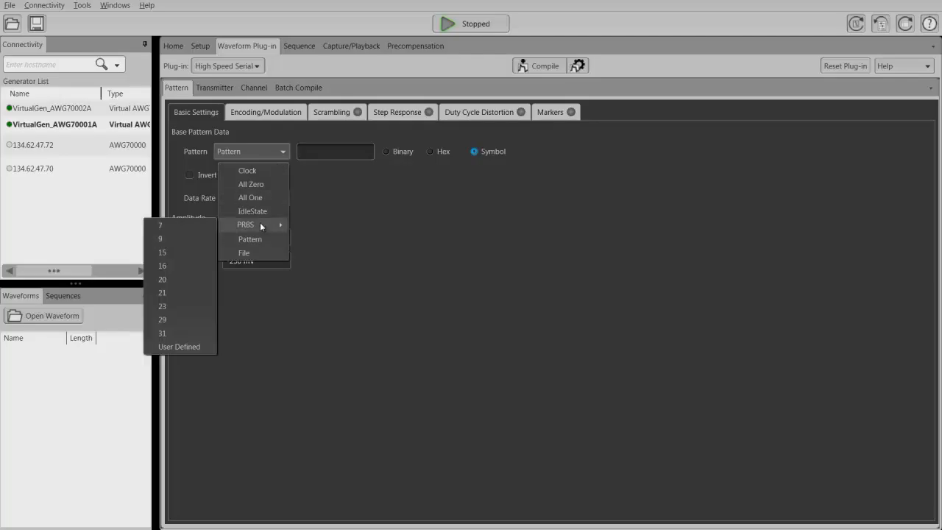
click(167, 254)
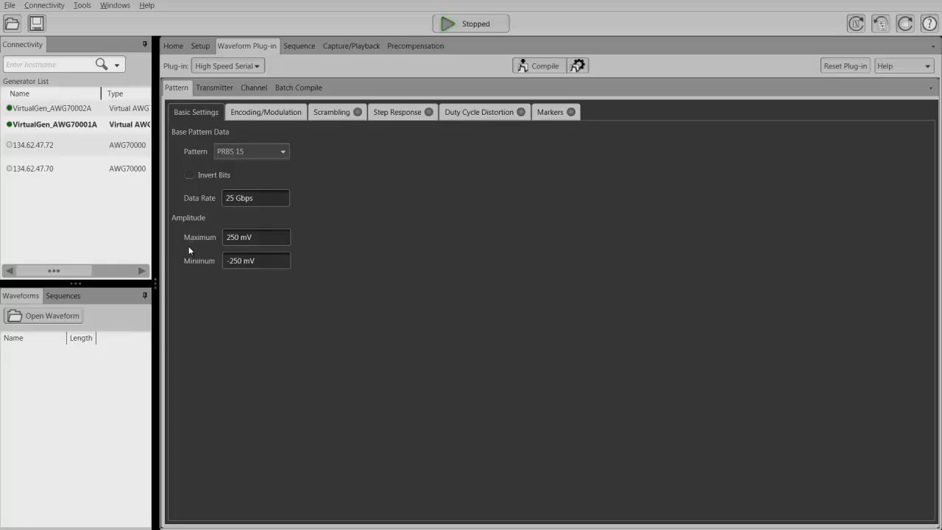
click(283, 152)
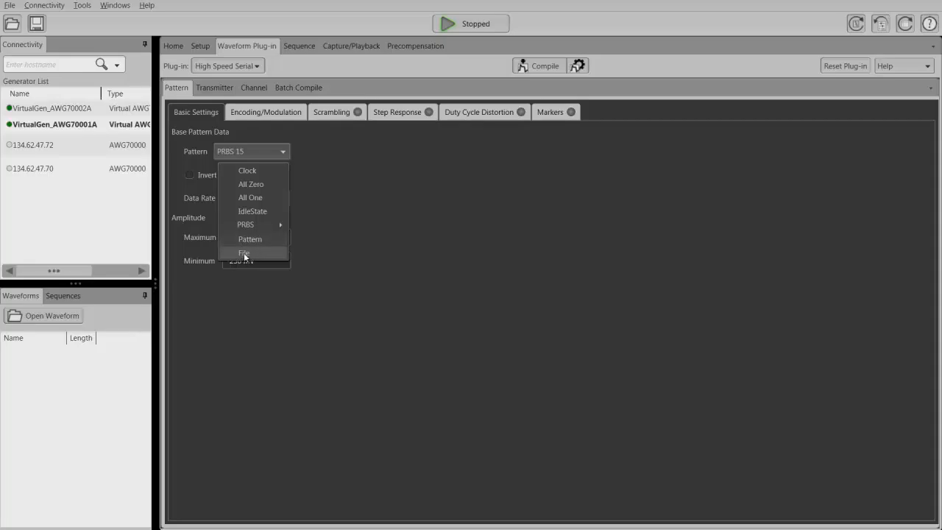
Set the pattern's signaling scheme to PAM, keeping the 4 PAM type.
click(271, 114)
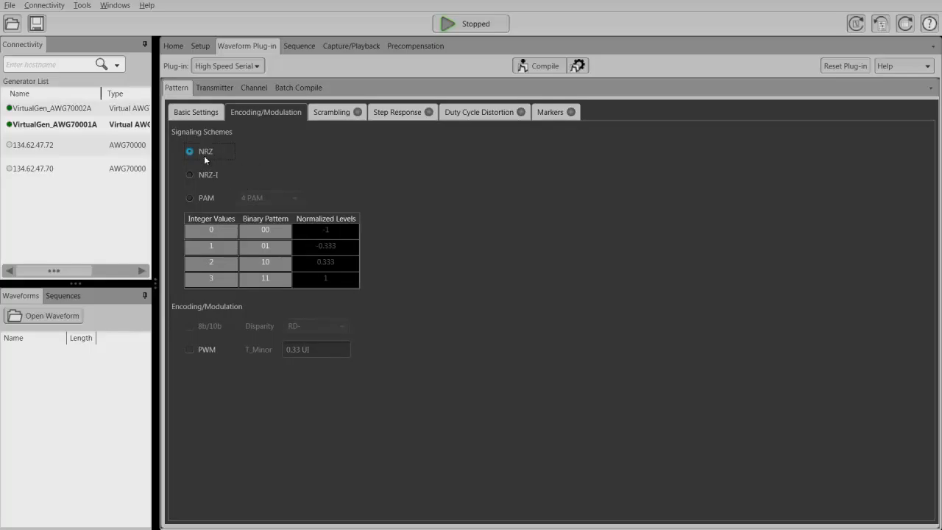
click(190, 199)
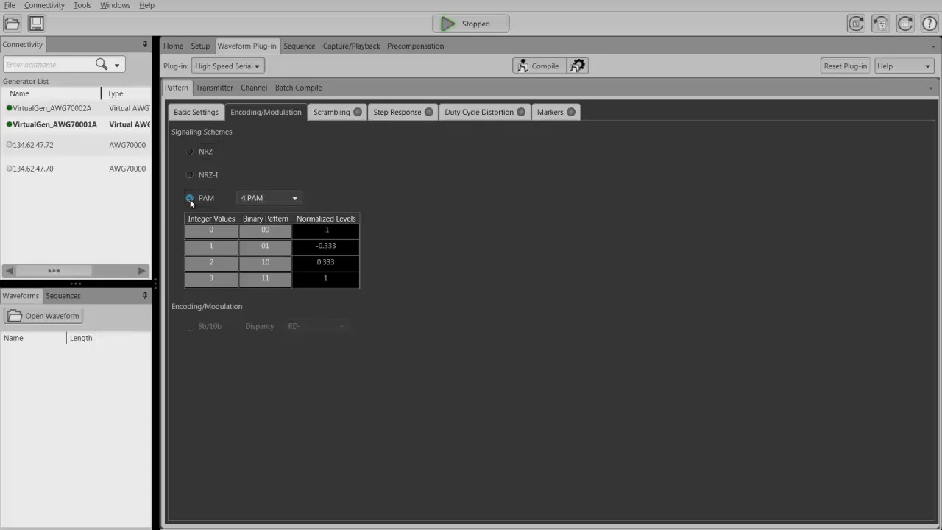
click(292, 200)
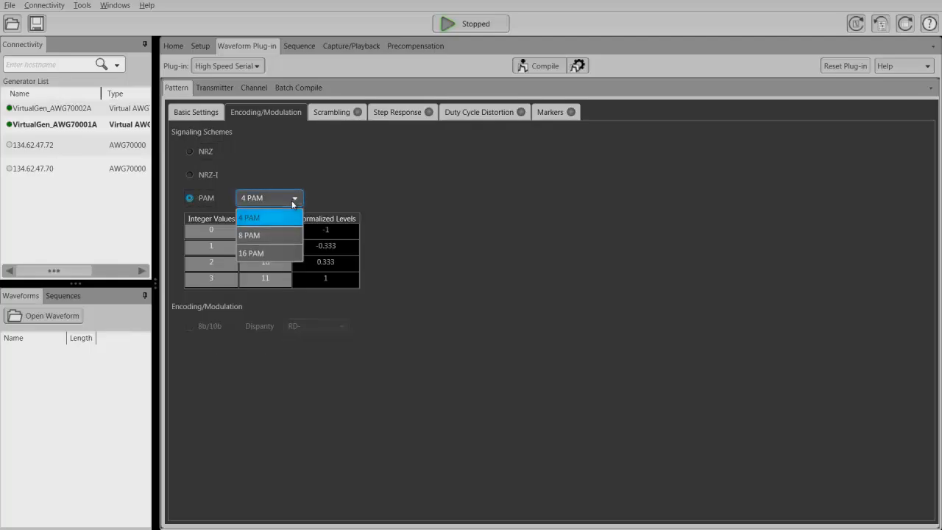
click(292, 170)
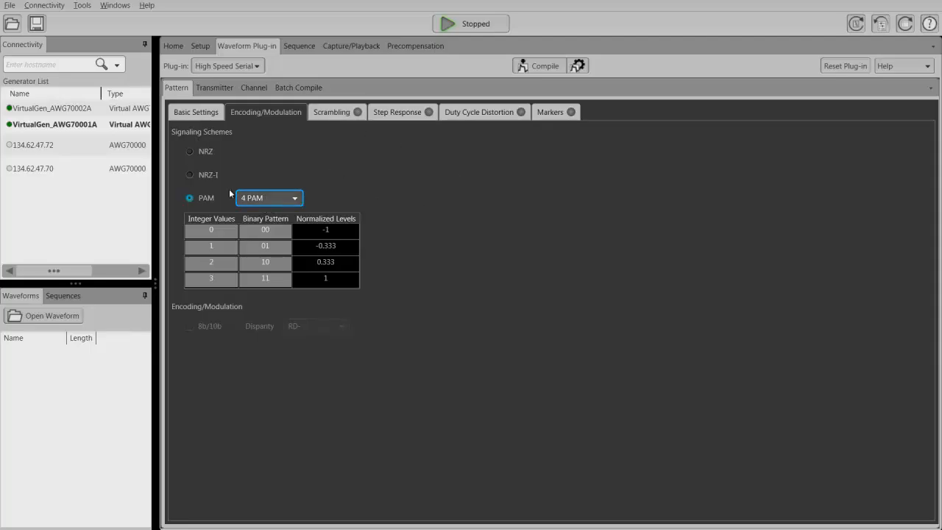
Try turning on scrambling for the pattern, then switch it back off and return to the basic settings.
click(343, 112)
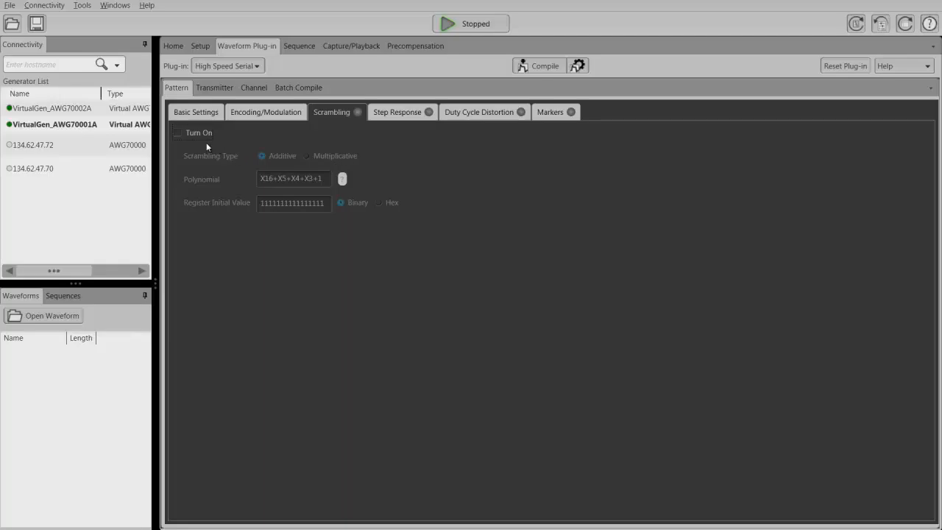
click(177, 133)
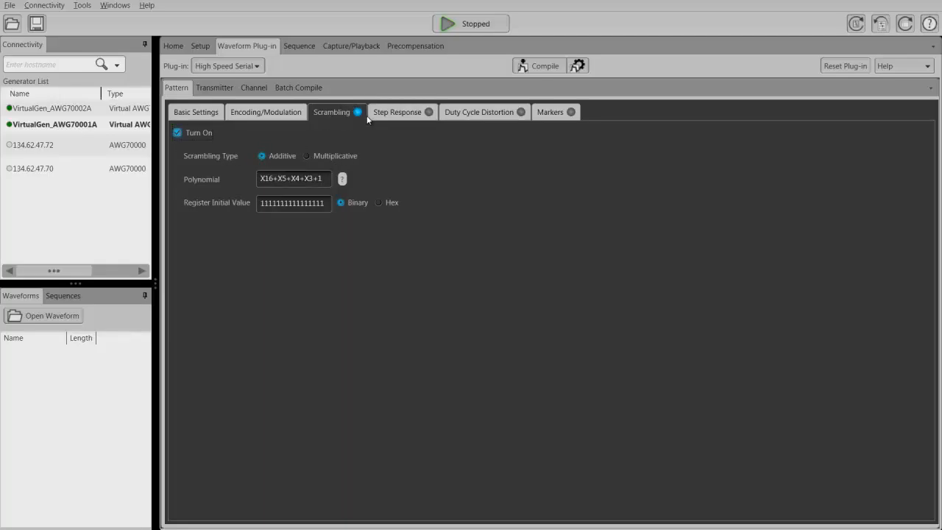
click(212, 112)
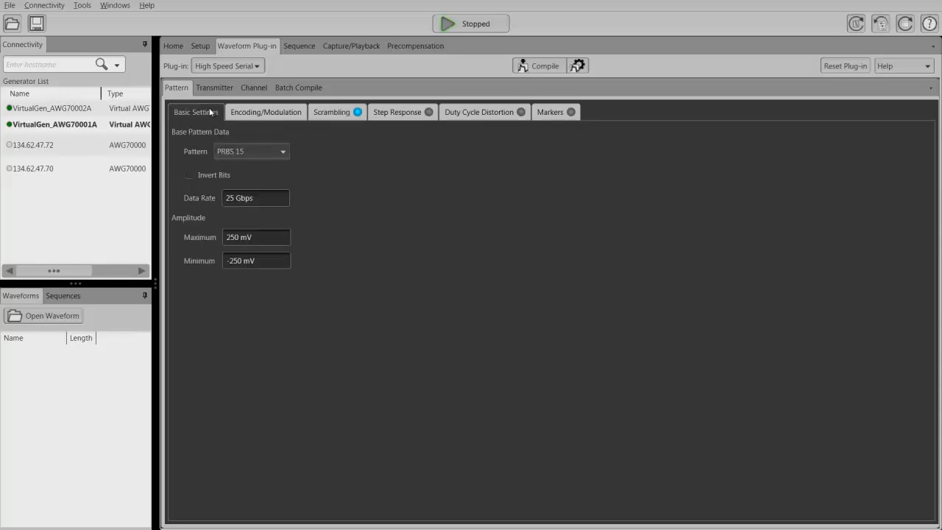
click(345, 113)
click(177, 133)
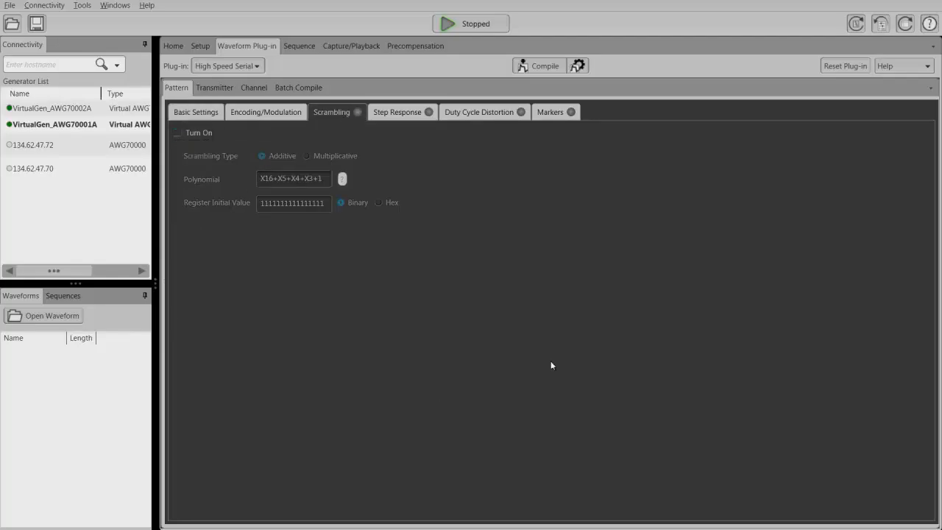
click(192, 113)
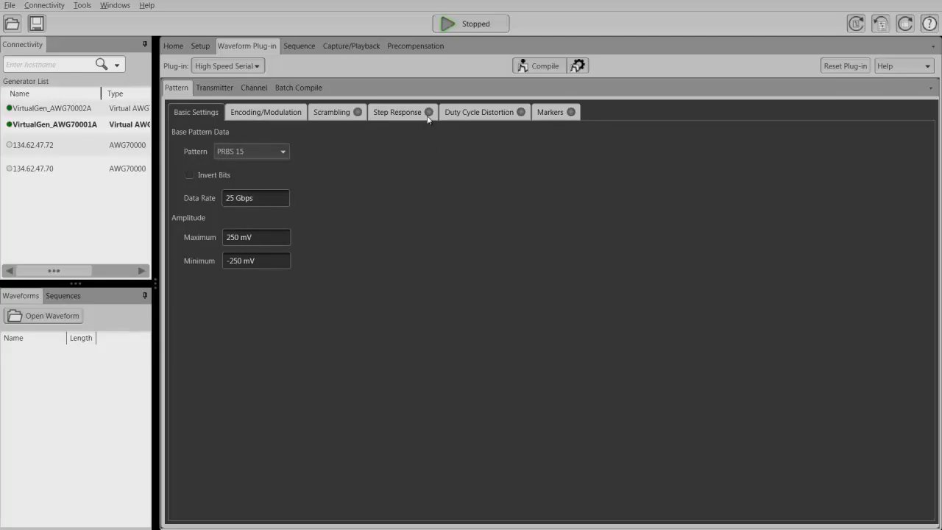
Turn on the step response, check the available rise types, and turn the step response off again.
click(402, 114)
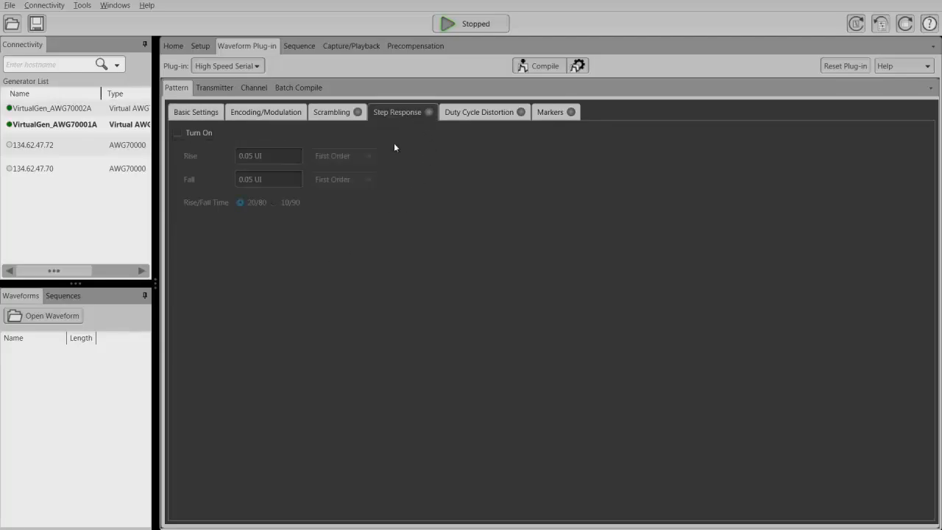
click(177, 132)
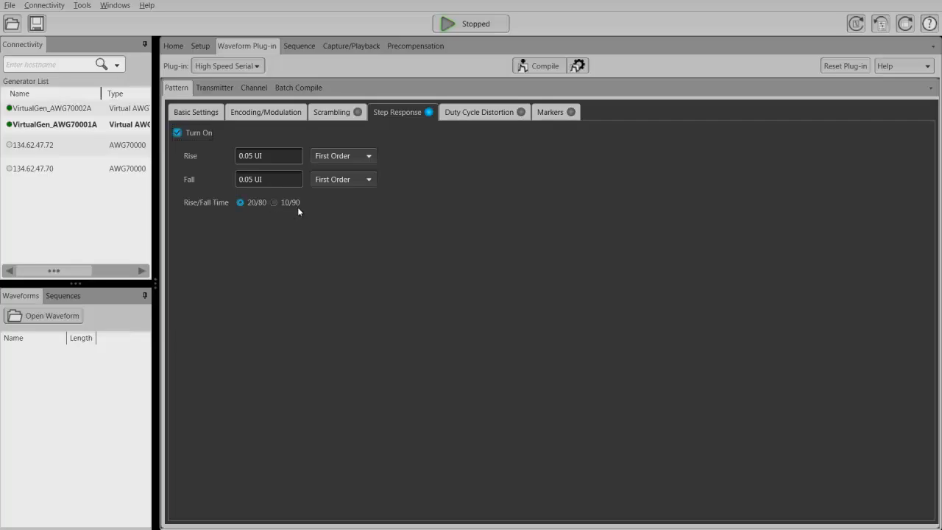
click(370, 157)
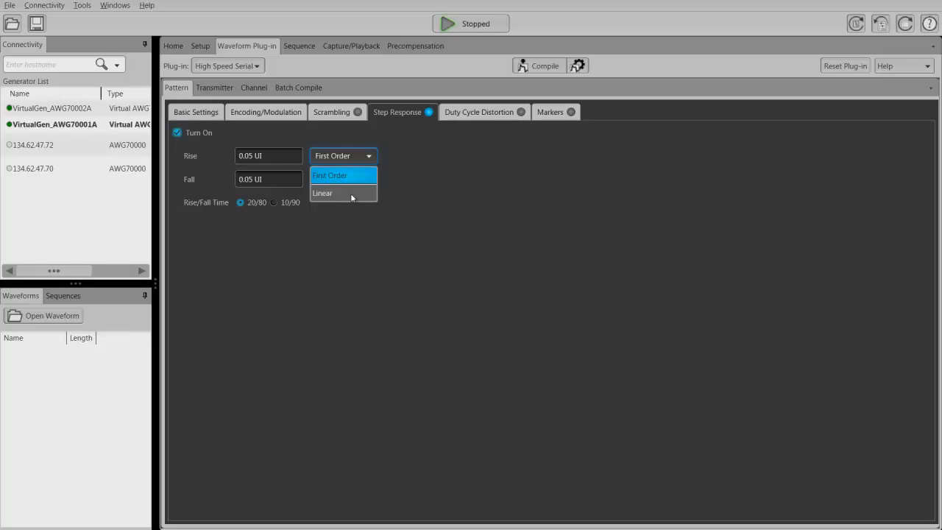
click(349, 253)
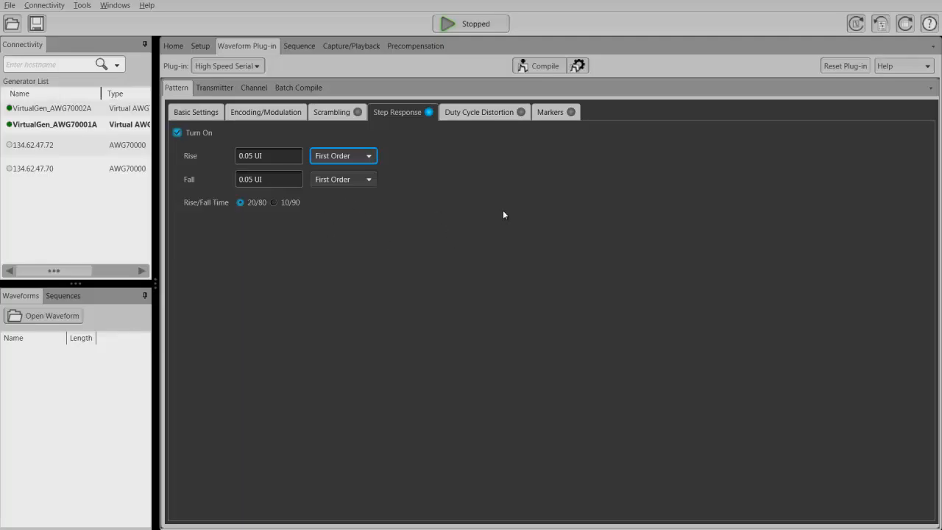
click(176, 133)
Turn on duty cycle distortion, check the unit options for its value, and turn it off again.
click(448, 112)
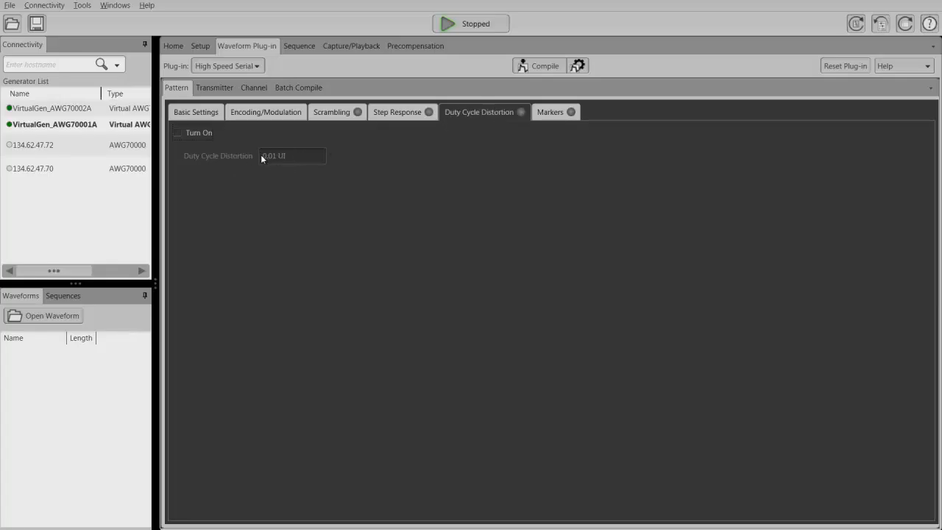
click(179, 132)
click(298, 156)
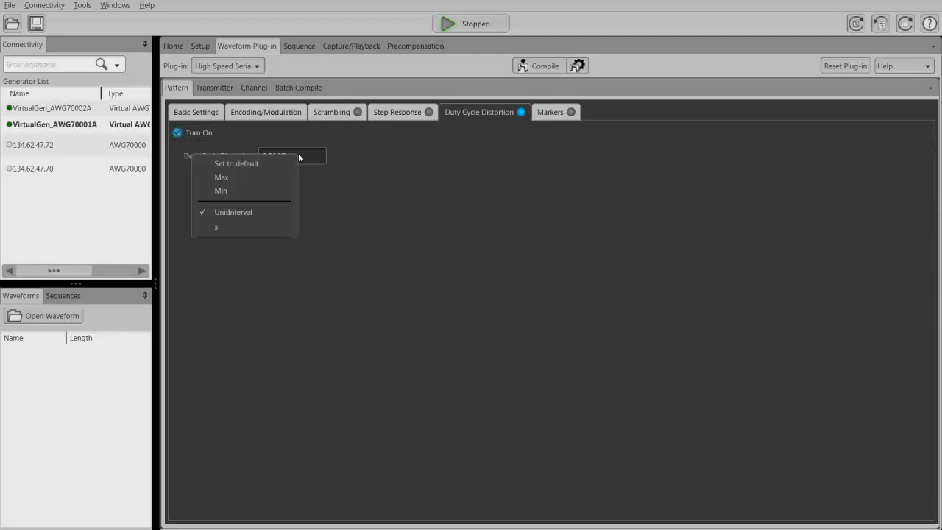
right_click(298, 155)
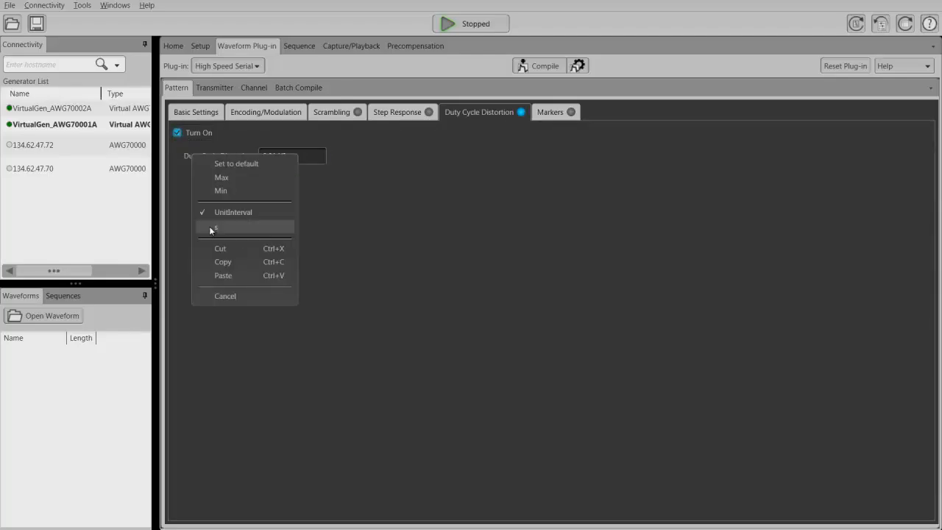
click(410, 214)
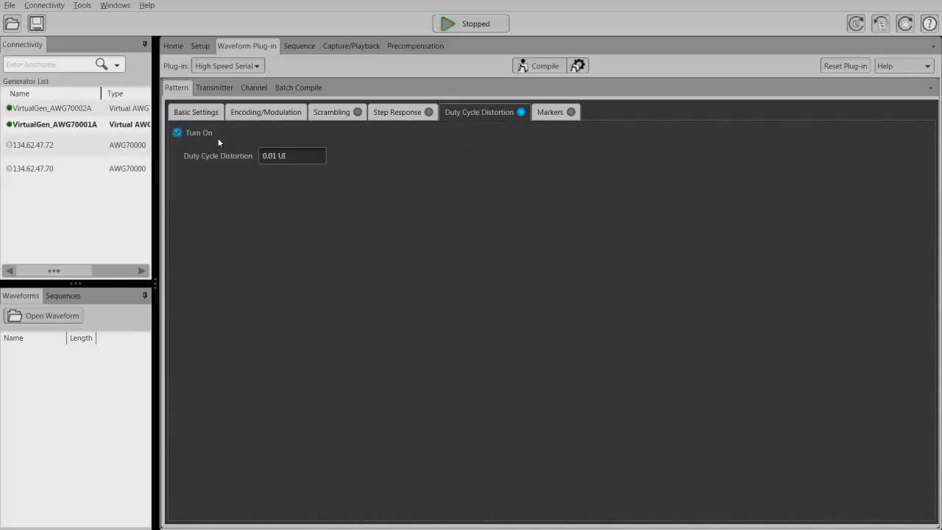
click(177, 134)
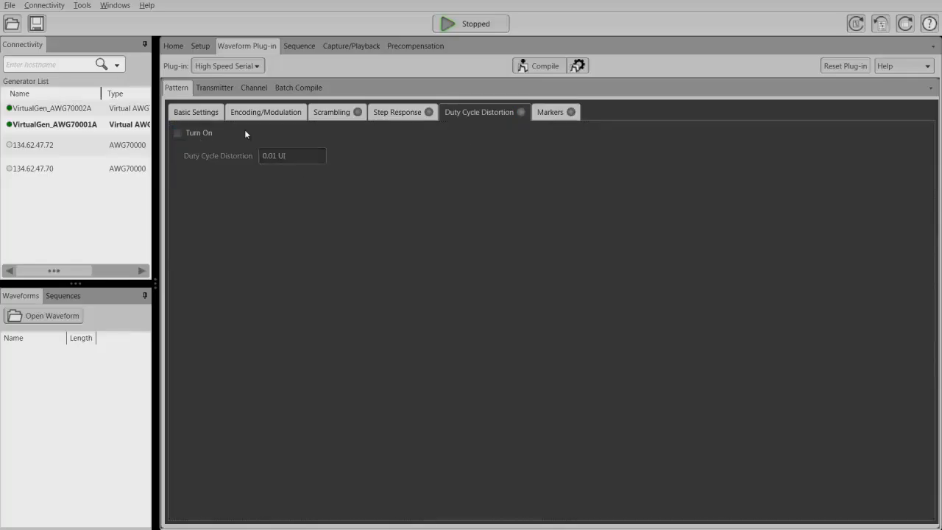
Enable Marker 1 and make it output a clock at the Data Rate.
click(549, 114)
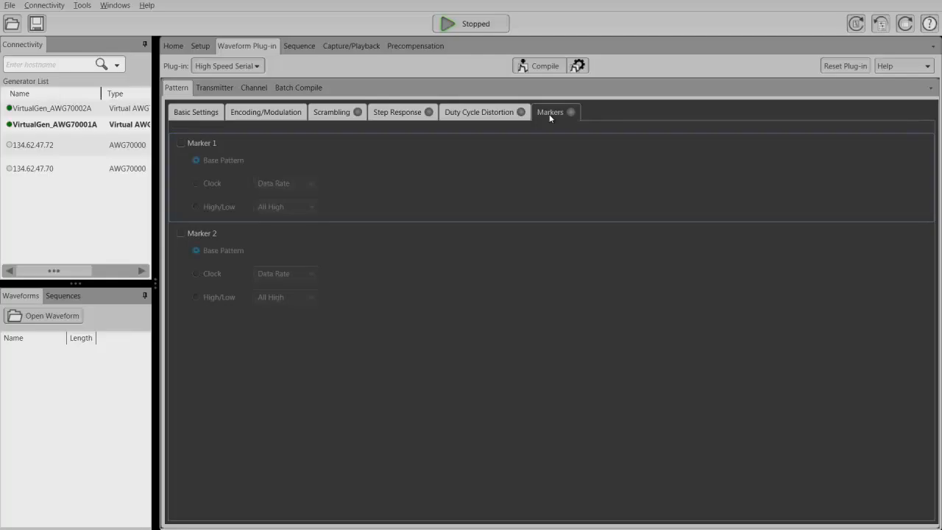
click(181, 144)
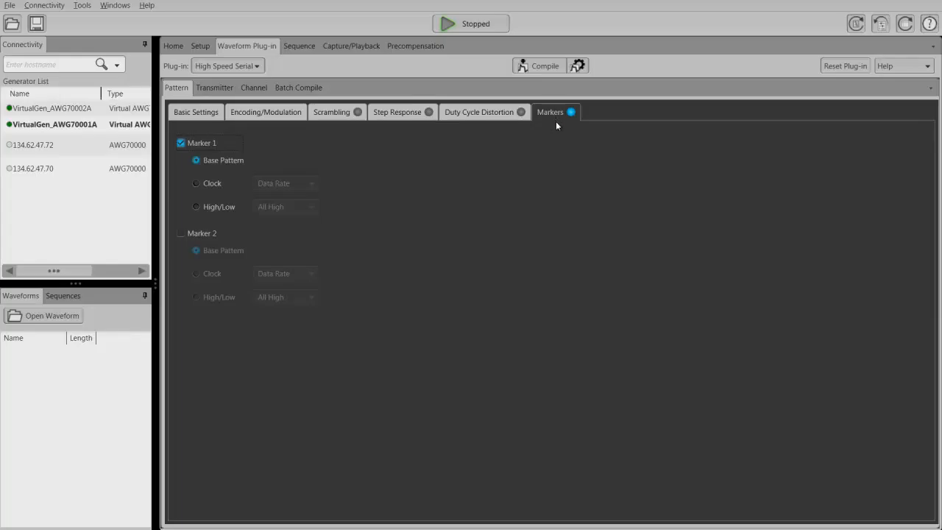
click(197, 183)
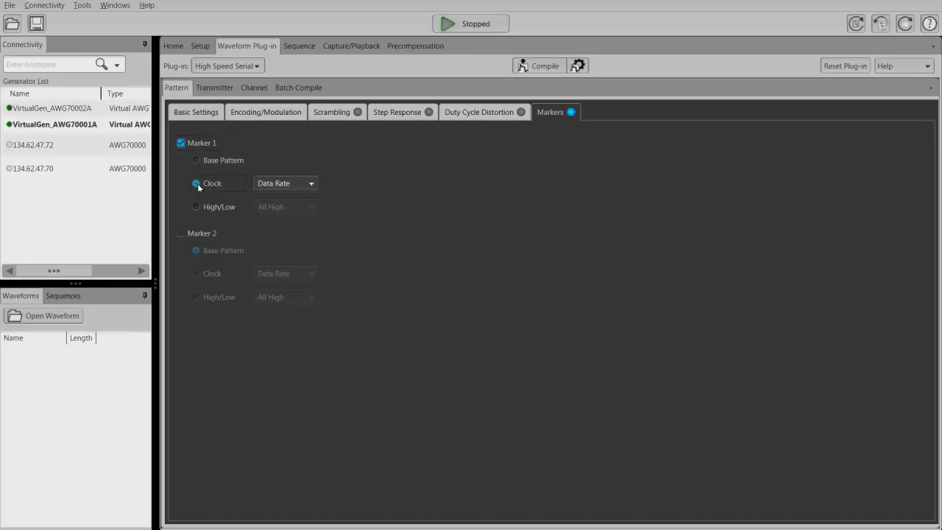
click(309, 183)
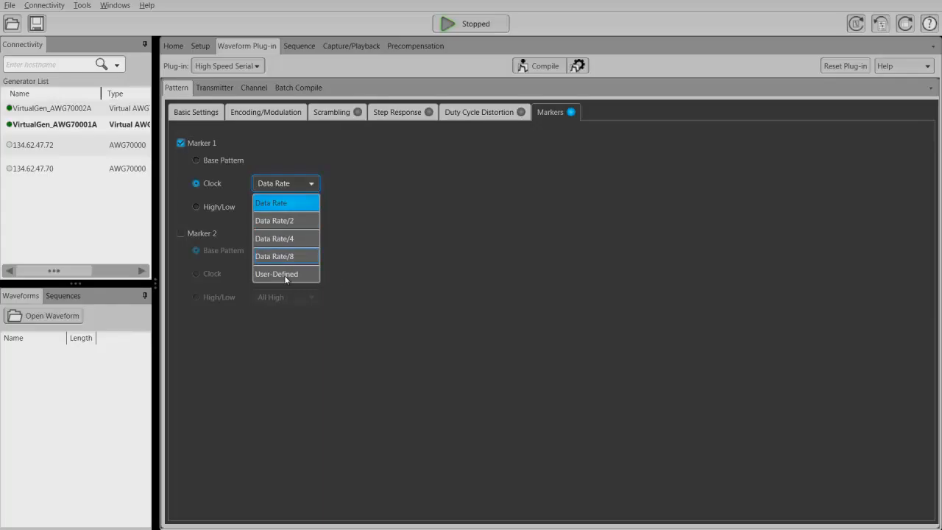
click(422, 255)
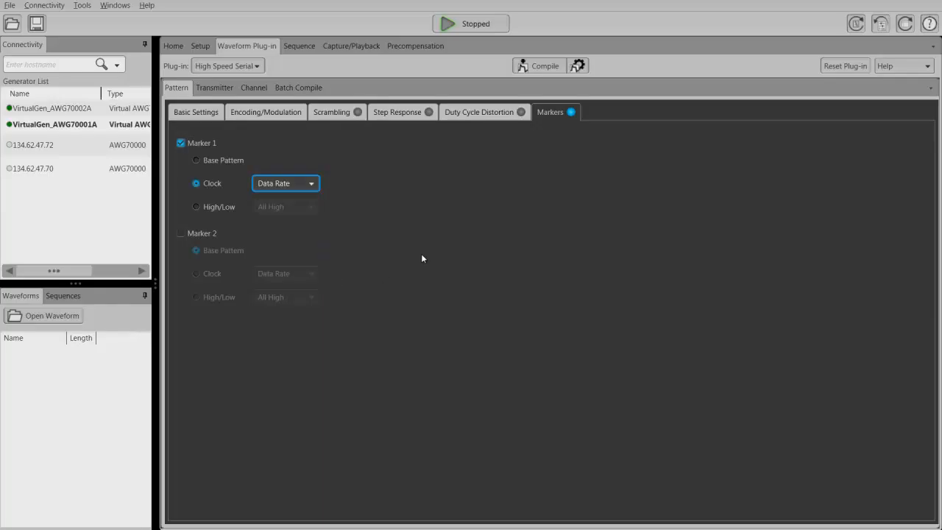
Switch Marker 1 to High/Low with All High, and then disable Marker 1.
click(196, 207)
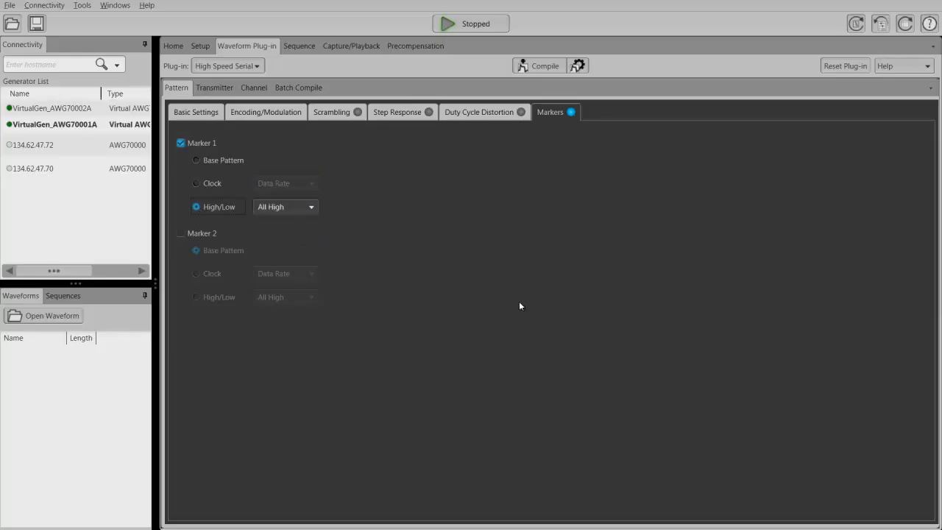
click(180, 143)
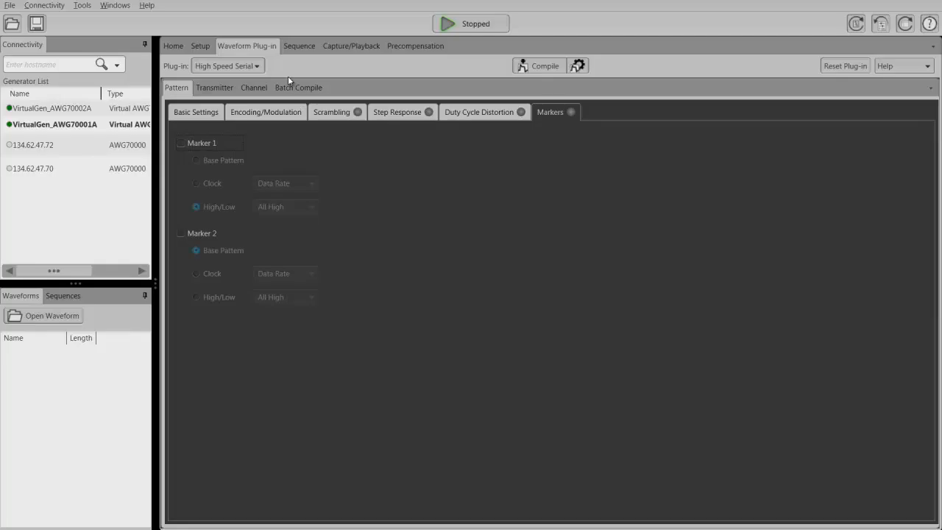
Check the resolution options for Channel 1 in the setup, then return to the waveform plug-in's basic pattern settings.
click(200, 47)
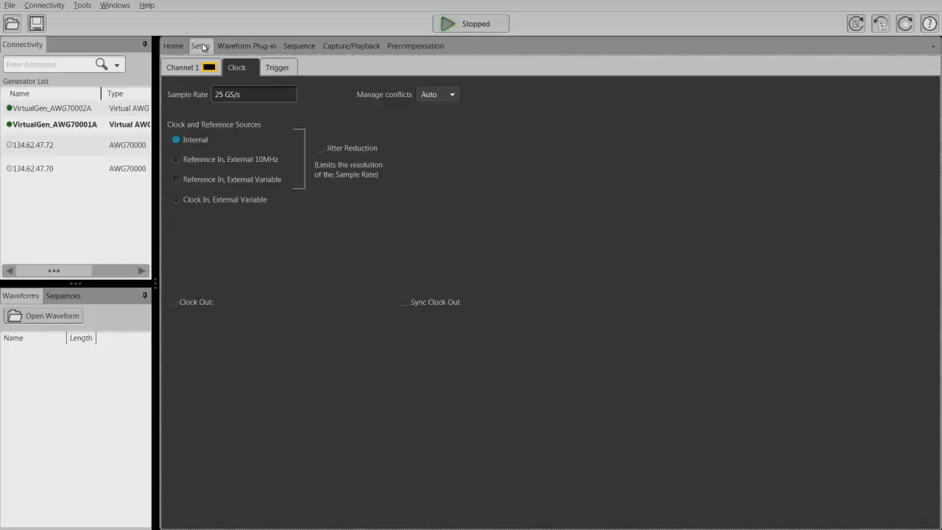
click(169, 68)
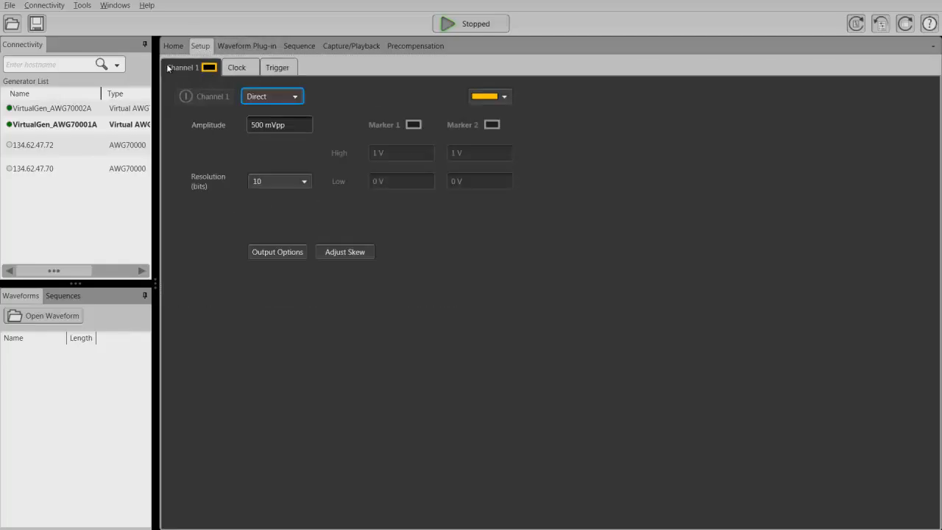
click(304, 181)
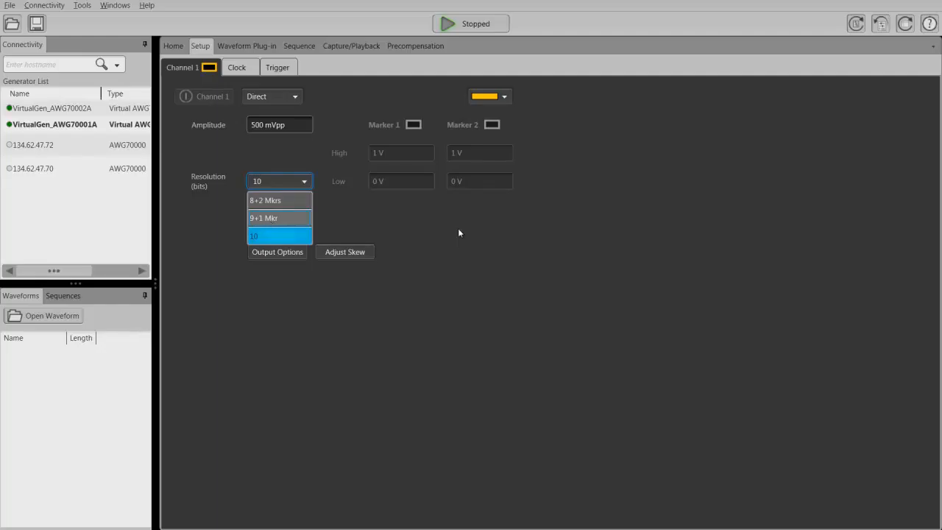
click(437, 239)
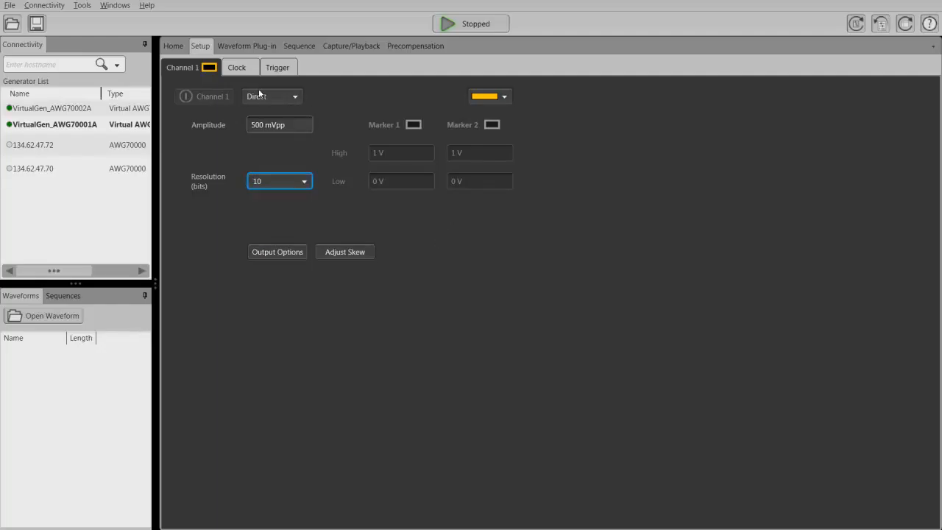
click(245, 47)
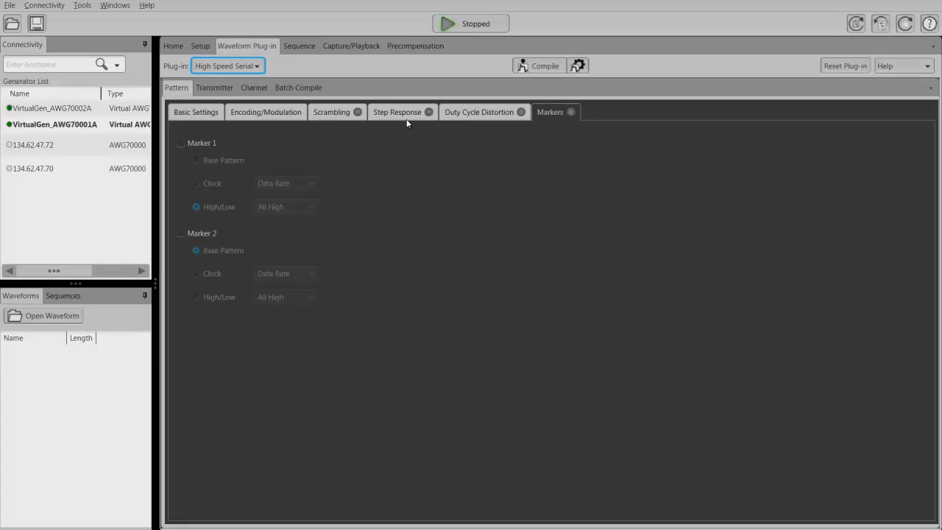
click(186, 114)
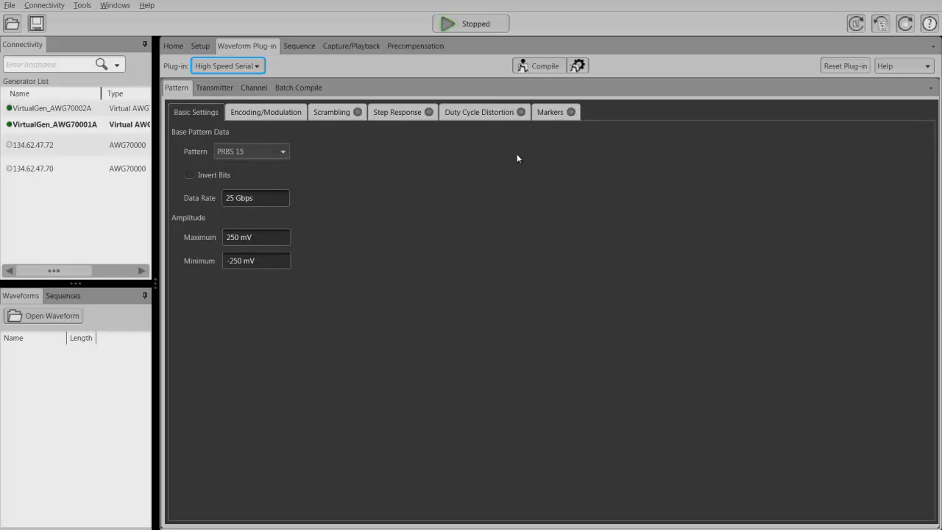
Enable periodic jitter PJ1 for the transmitter and check the unit options for its magnitude.
click(213, 88)
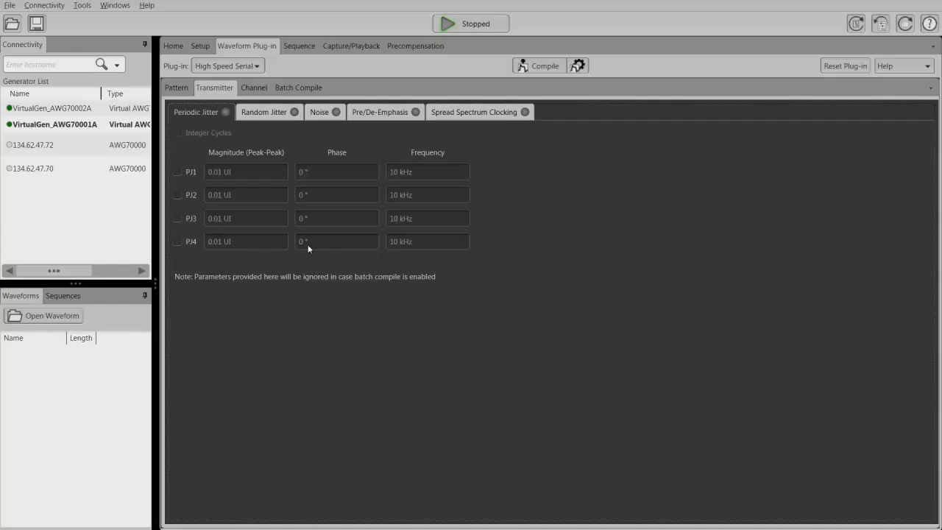
click(177, 171)
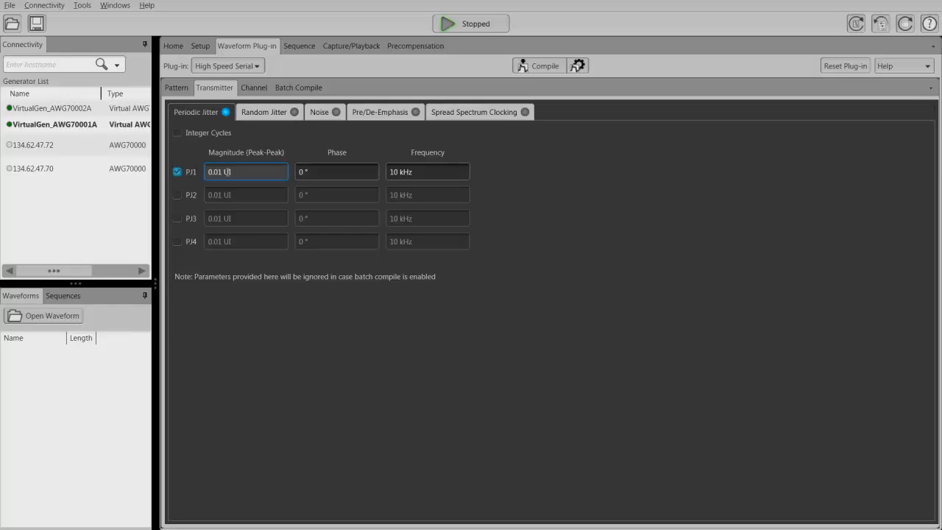
right_click(225, 171)
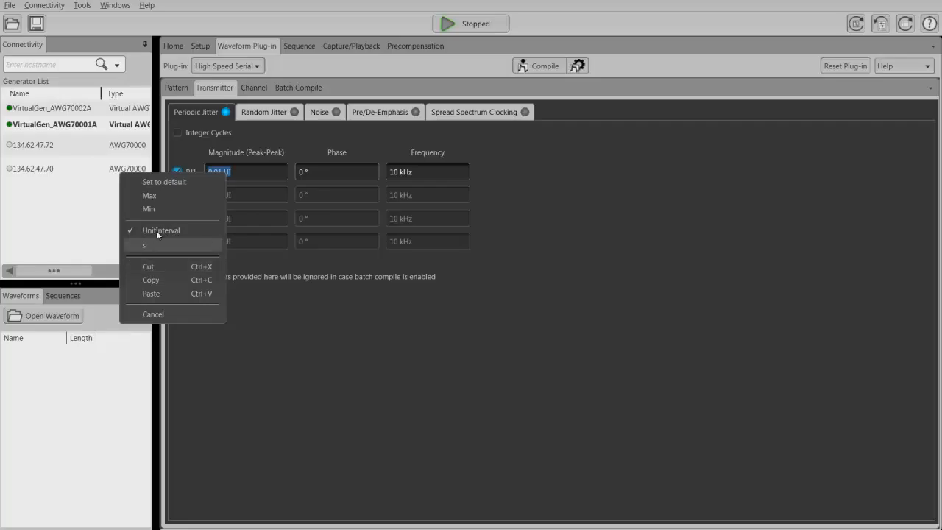
click(286, 318)
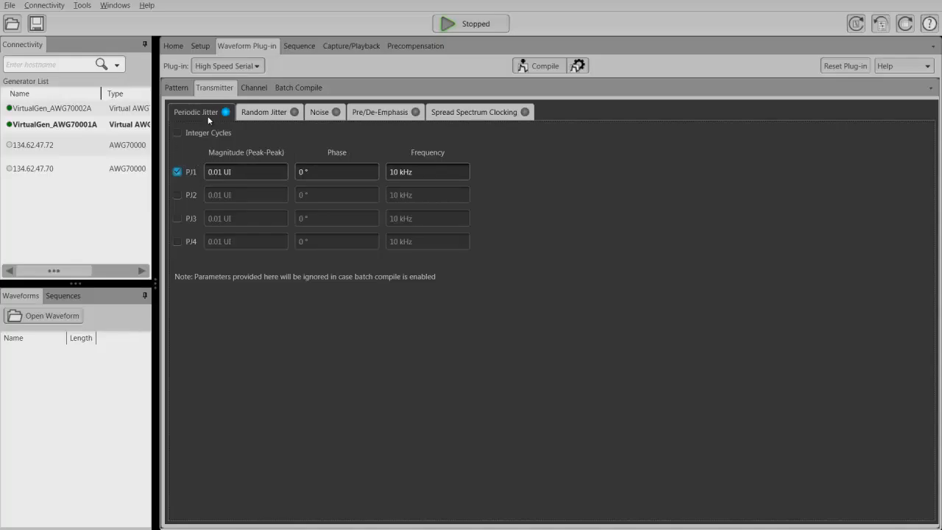
Set the PJ1 magnitude to its maximum of 50 UI, then to its minimum of 0.001 UI.
right_click(244, 169)
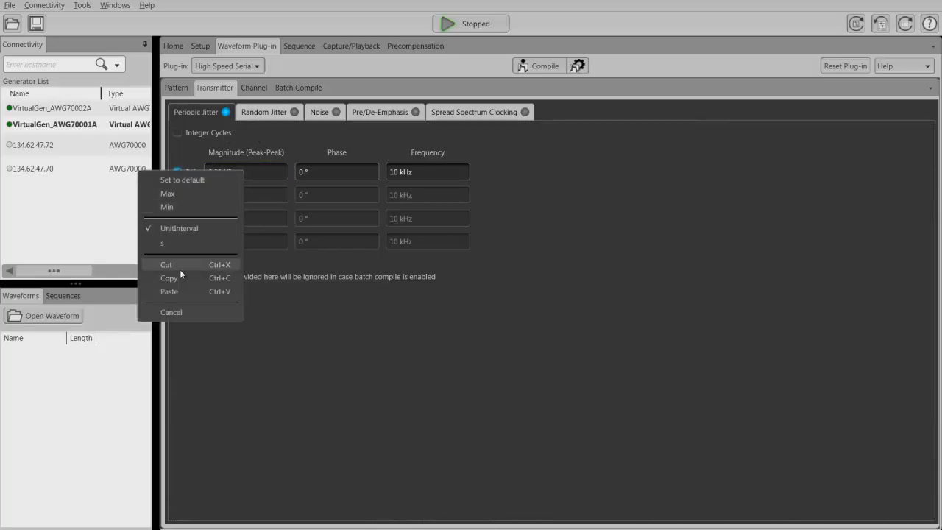
click(174, 192)
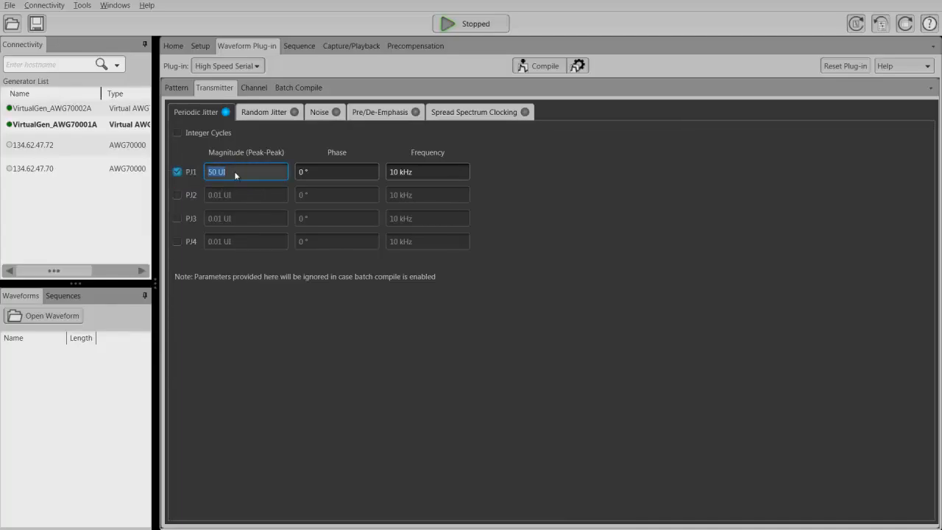
right_click(236, 174)
click(160, 209)
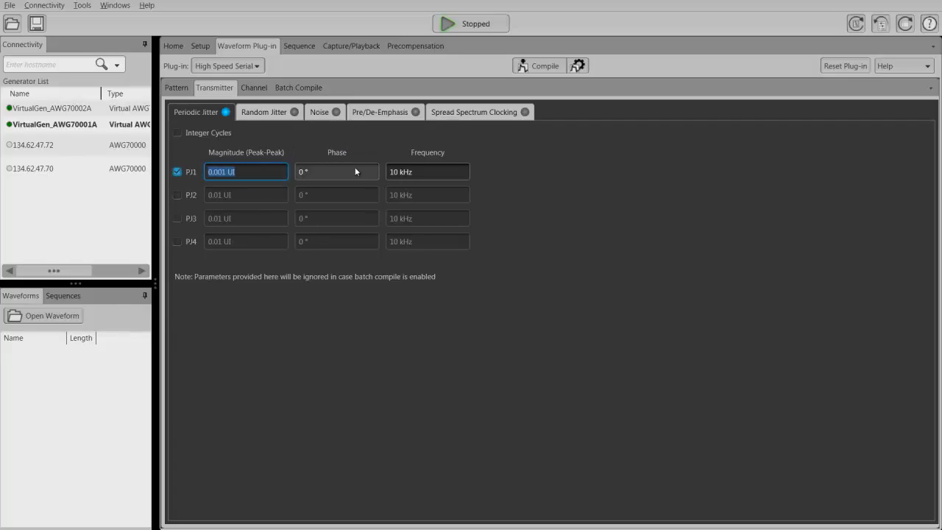
Enable random jitter RJ1 for the transmitter and switch on its seed option.
click(273, 113)
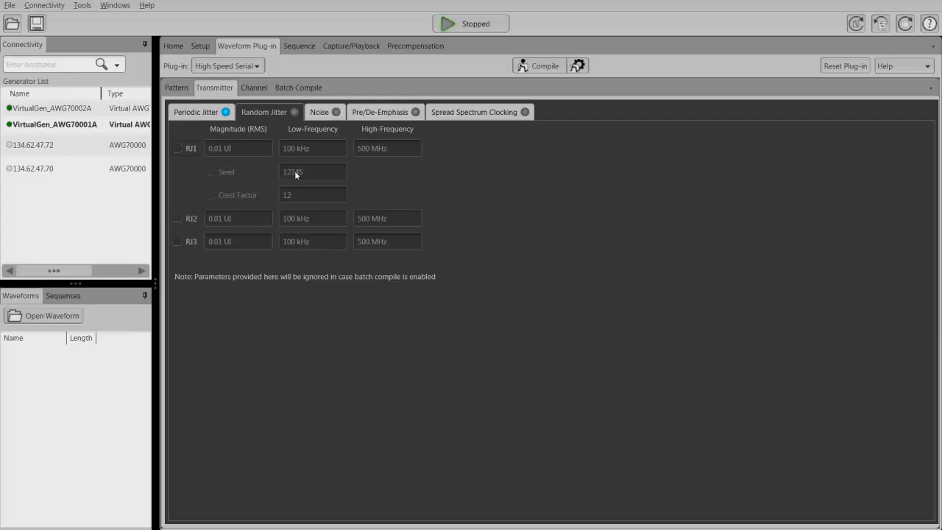
click(178, 148)
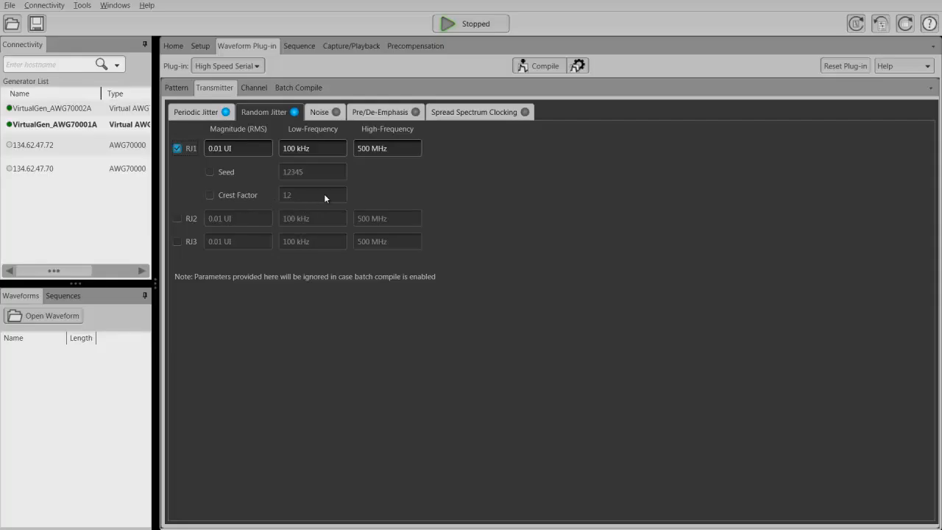
click(210, 171)
Turn on transmitter noise to view its type, magnitude and frequency options, and turn it off again.
click(327, 111)
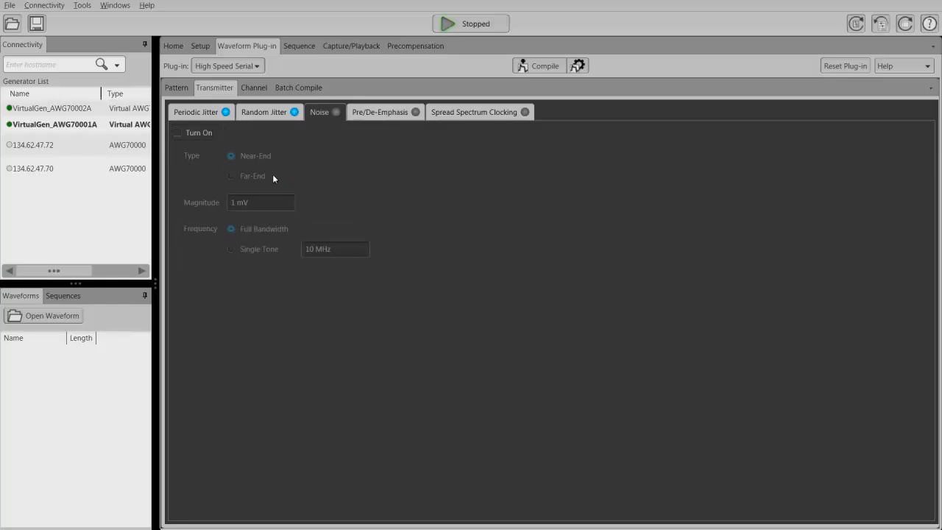
click(182, 134)
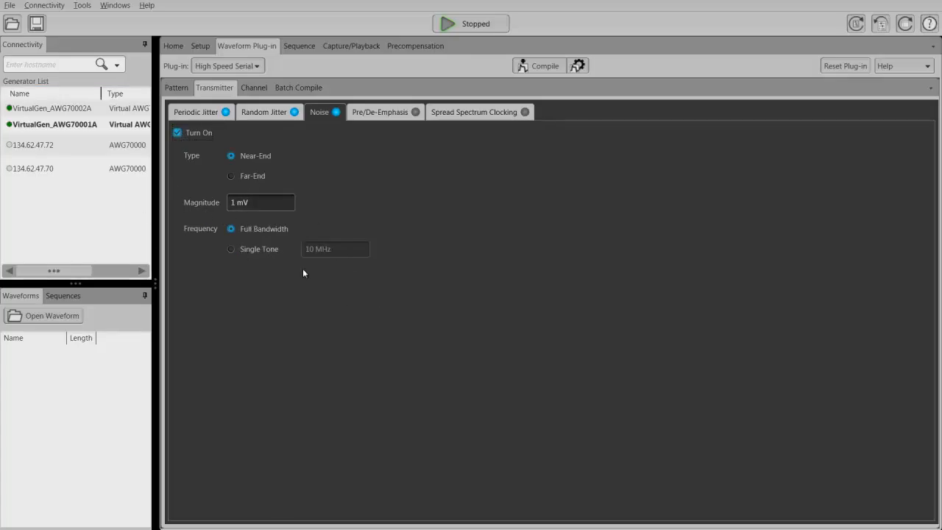
click(178, 133)
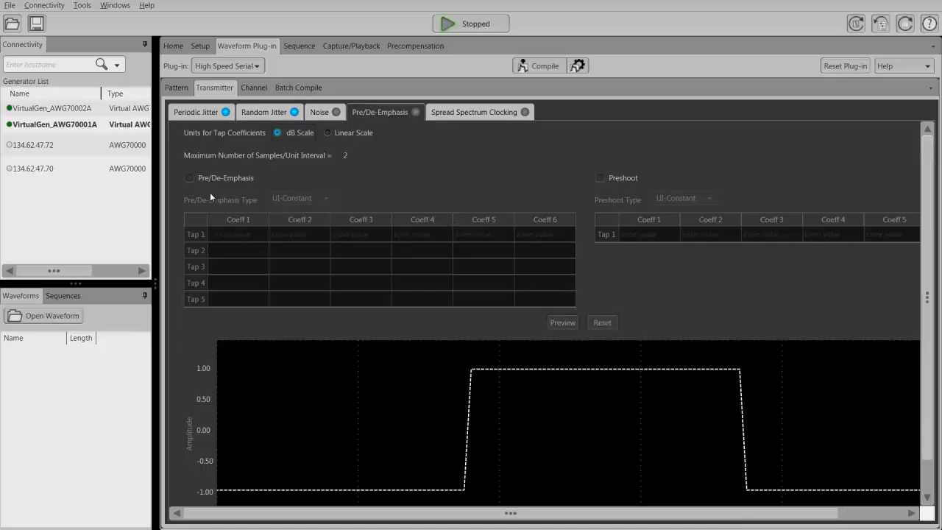
Enable Pre/De-Emphasis, set Coeff 1 of Tap 1 to 1 dB, and preview the resulting waveform.
click(190, 177)
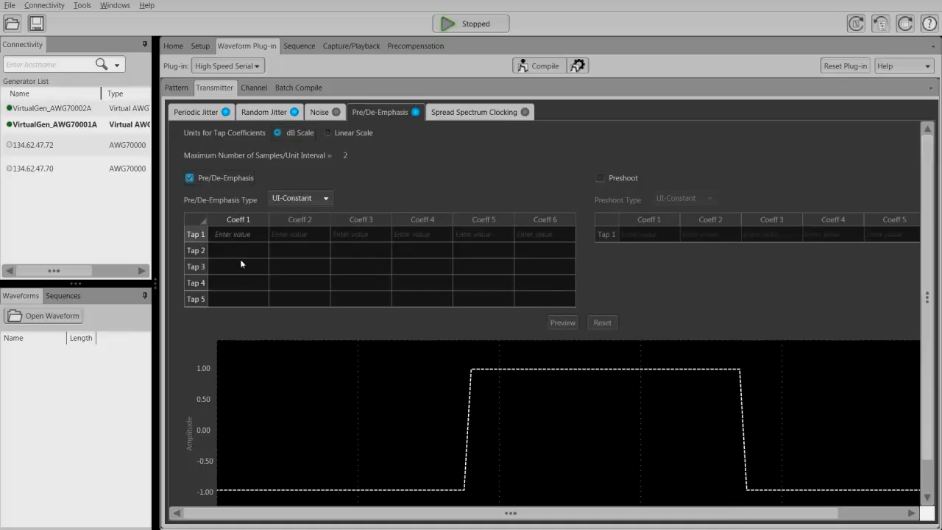
click(239, 233)
text(1)
key(Return)
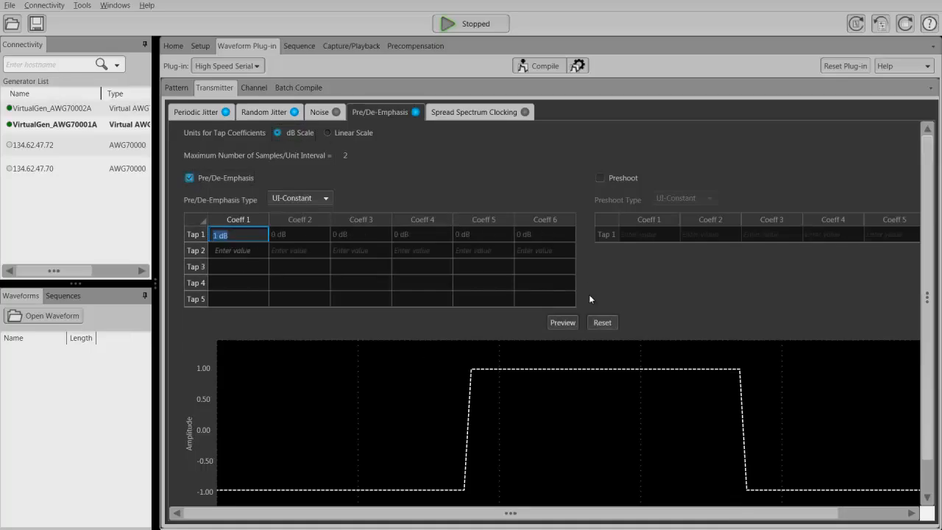
click(567, 323)
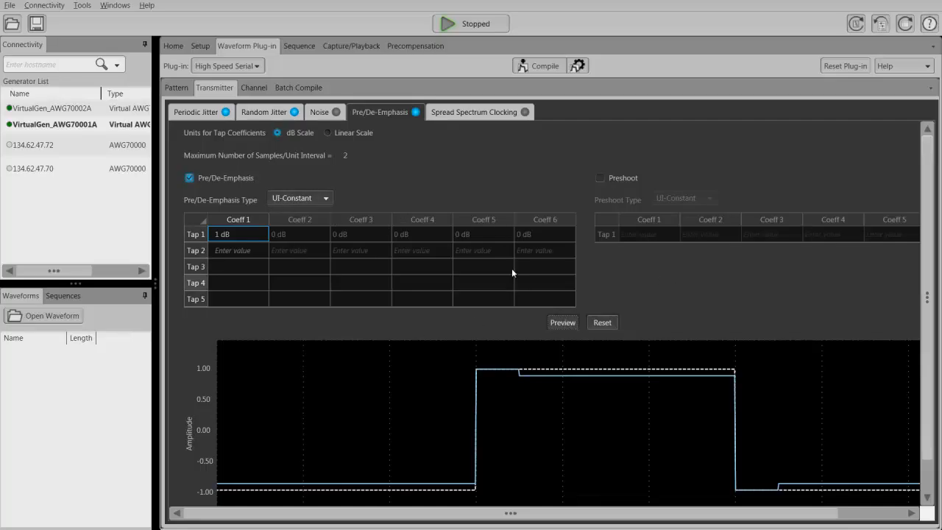
Check the available Pre/De-Emphasis types and enable Preshoot alongside the emphasis.
click(327, 198)
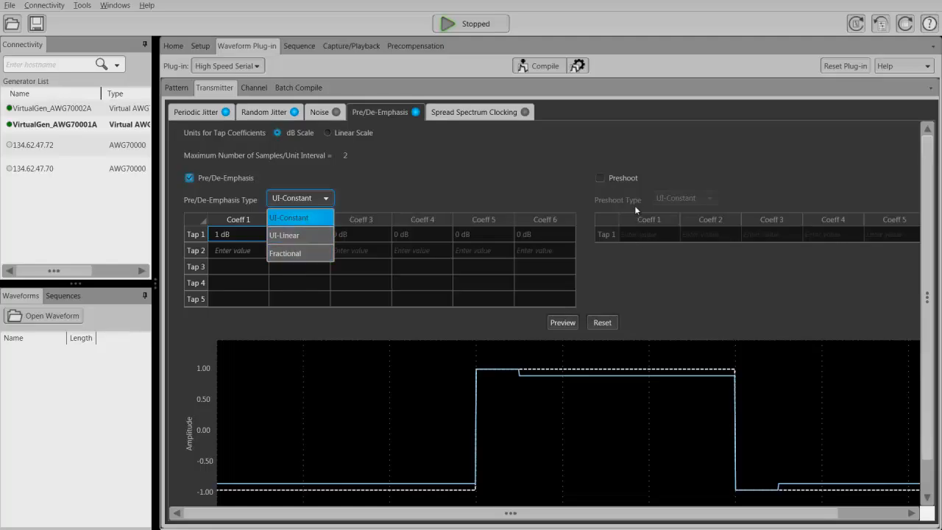
click(493, 193)
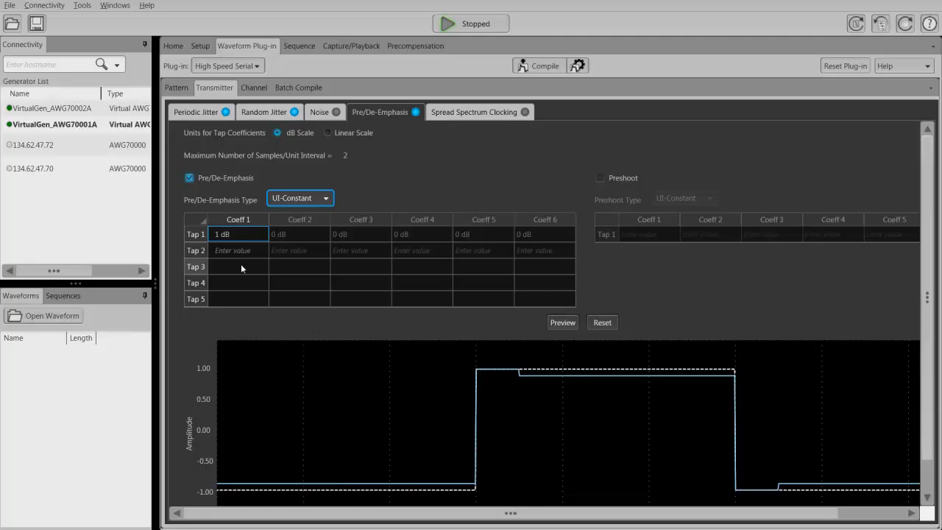
click(602, 177)
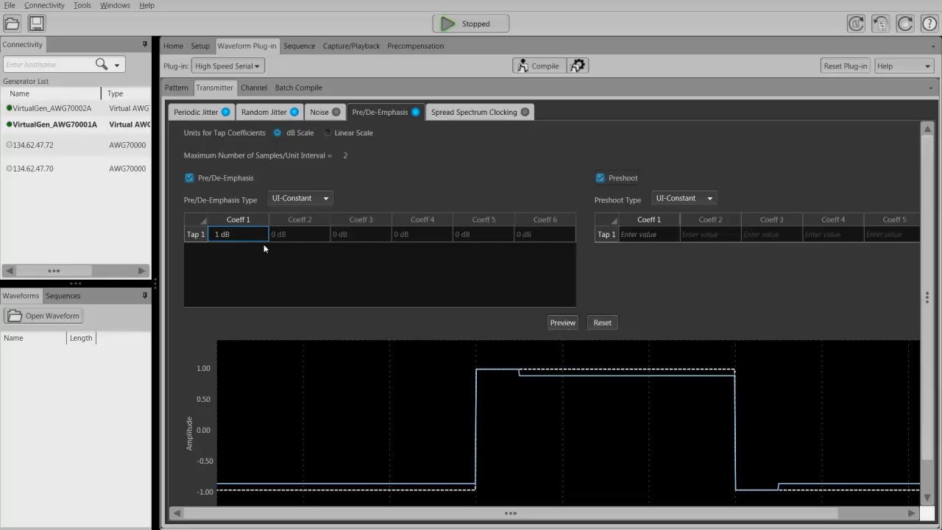
click(415, 238)
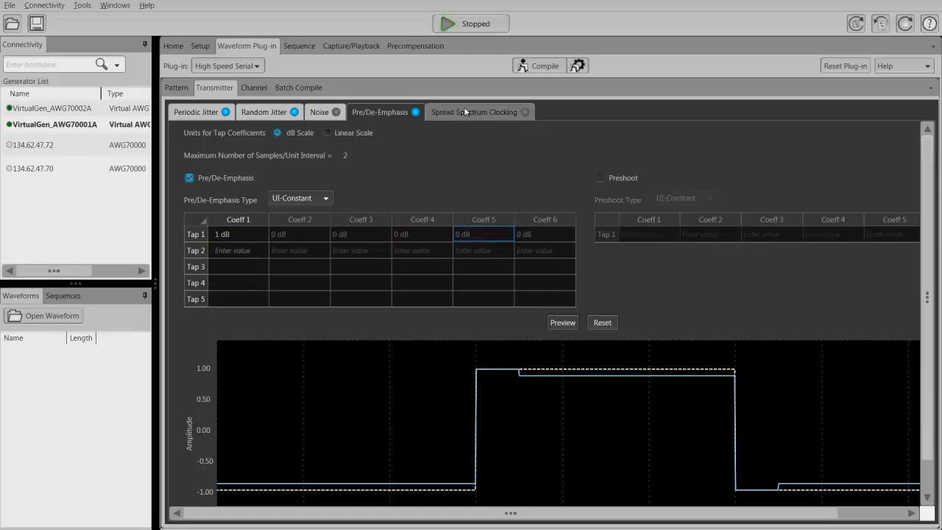
Turn off both Preshoot and Pre/De-Emphasis for the transmitter.
click(461, 113)
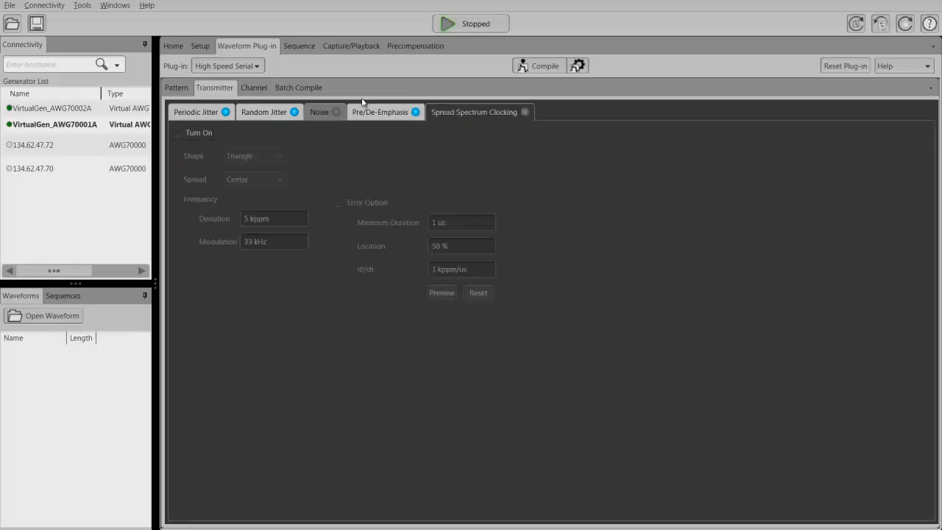
click(412, 113)
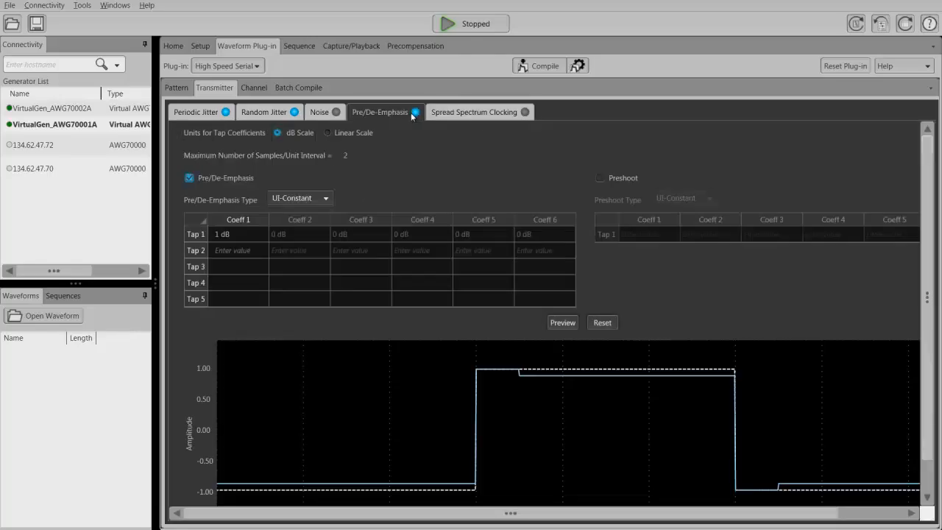
click(189, 177)
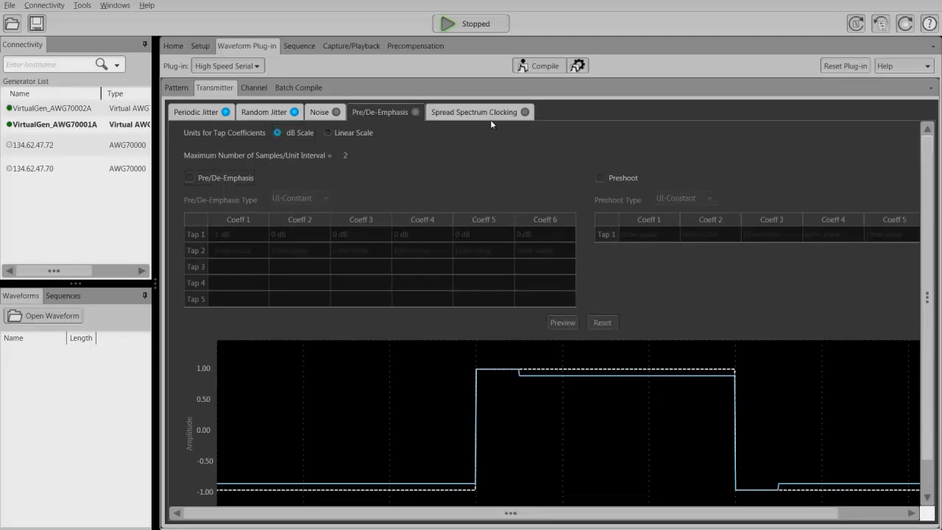
Turn on Spread Spectrum Clocking for the transmitter and check the available shape and spread options.
click(478, 114)
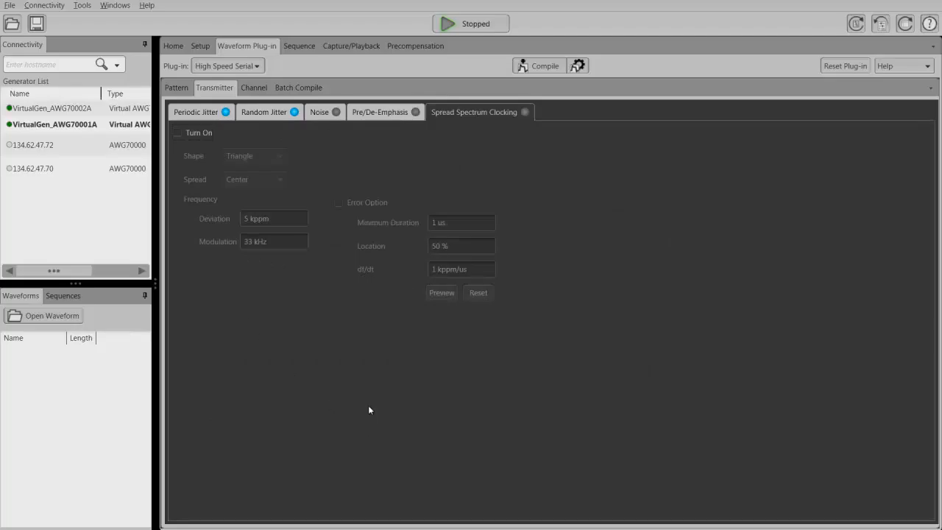
click(178, 132)
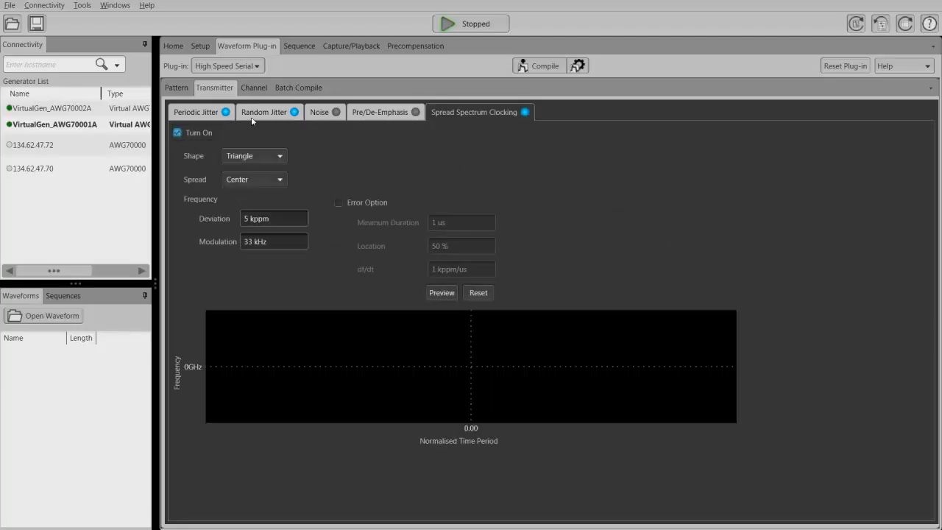
click(280, 157)
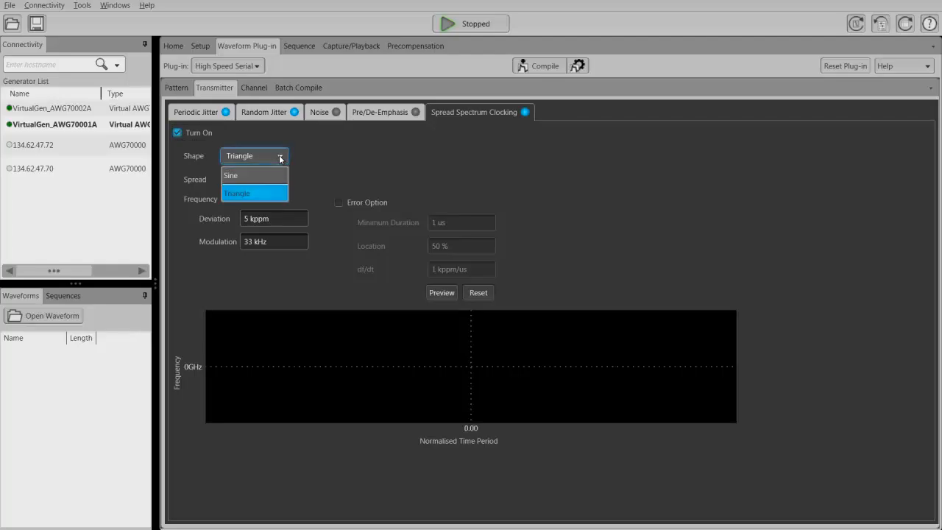
click(346, 150)
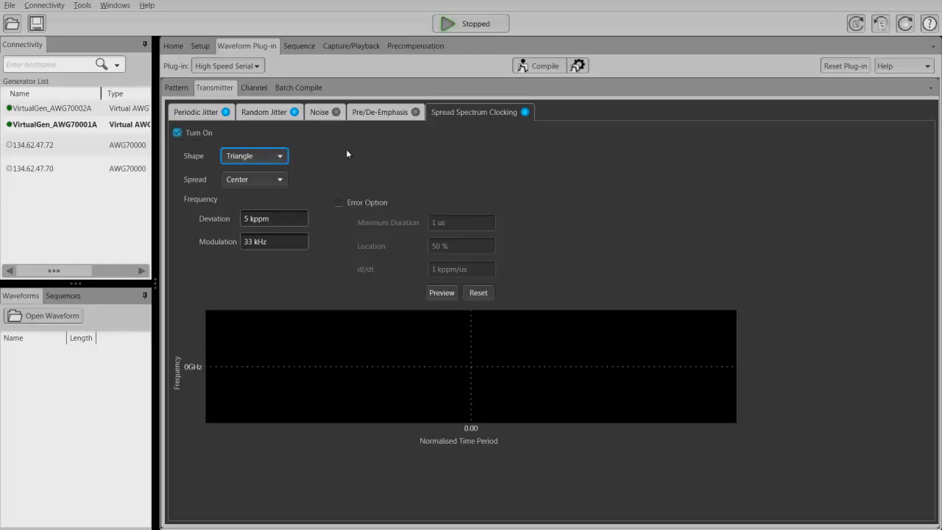
click(278, 180)
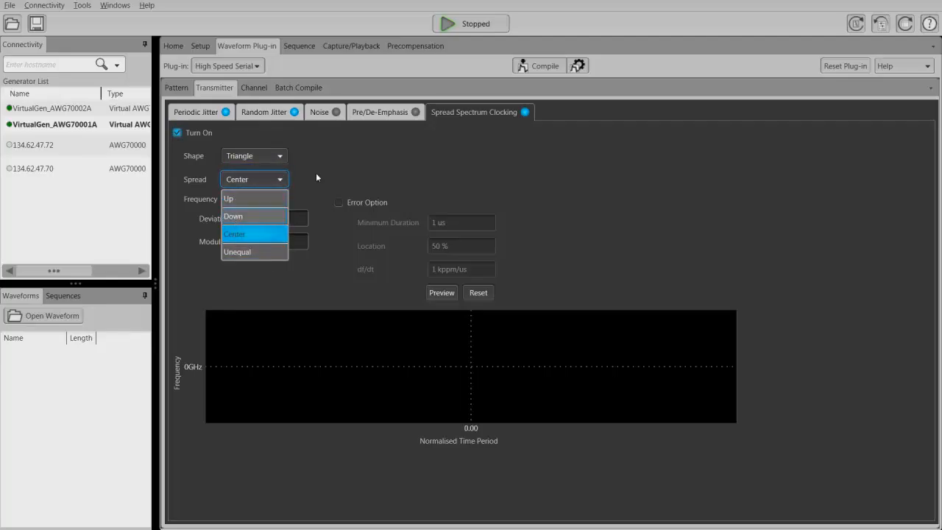
click(397, 157)
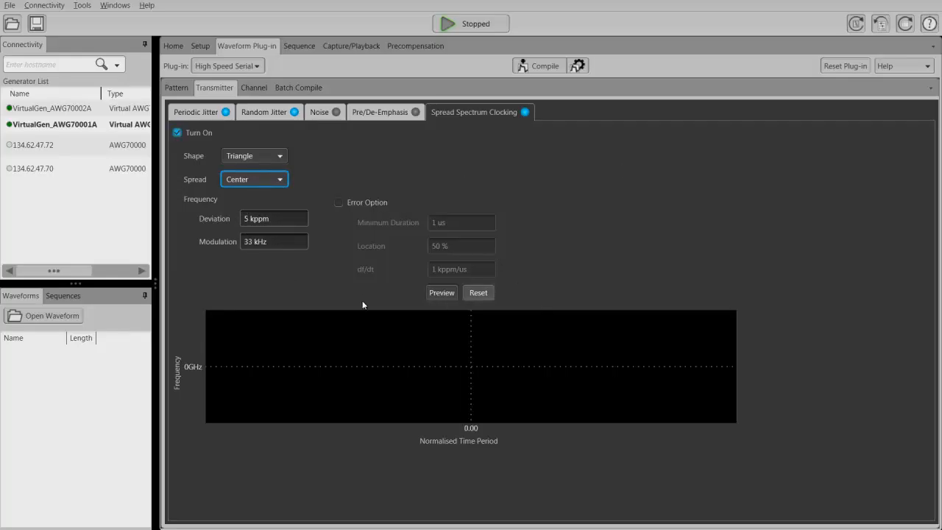
Enable the Error Option for spread spectrum clocking, and turn off the spread spectrum clocking itself.
click(338, 202)
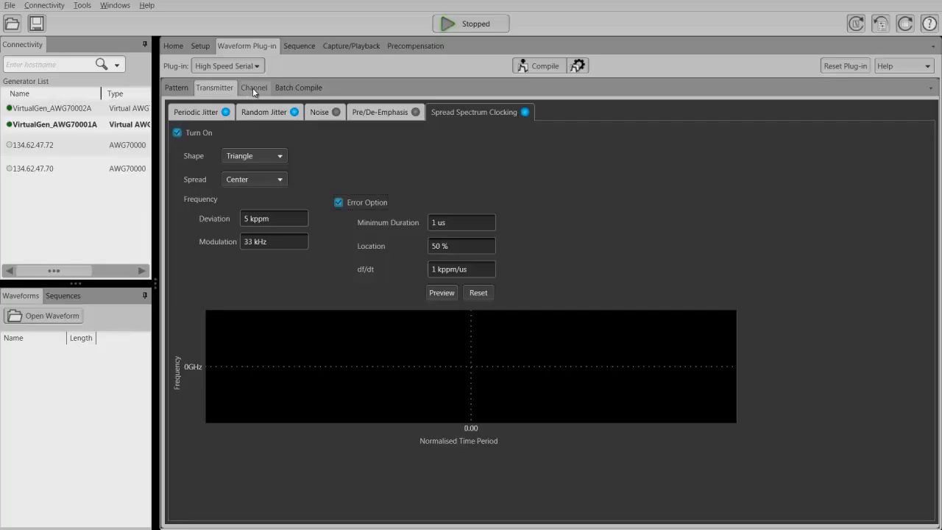
click(176, 132)
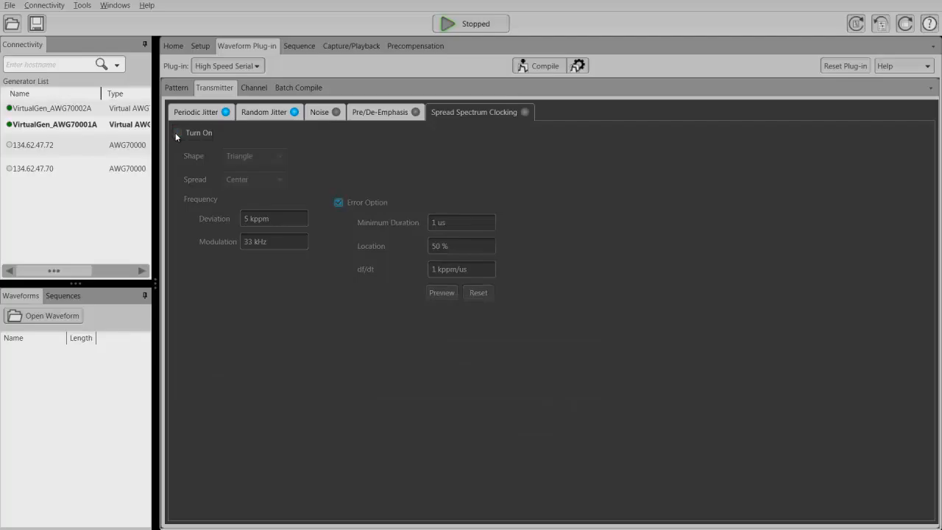
click(255, 112)
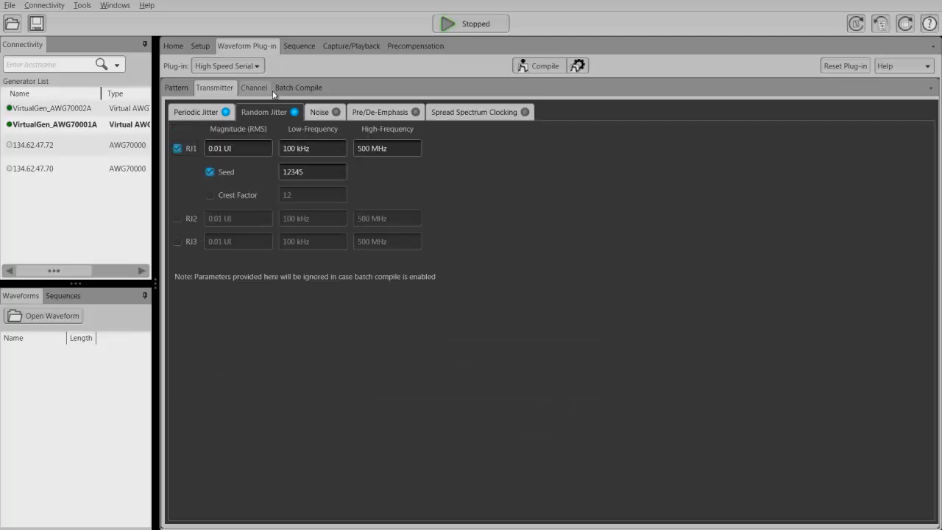
Turn on the channel settings, view the Intersymbol Interference options, and switch back to S-parameters.
click(254, 88)
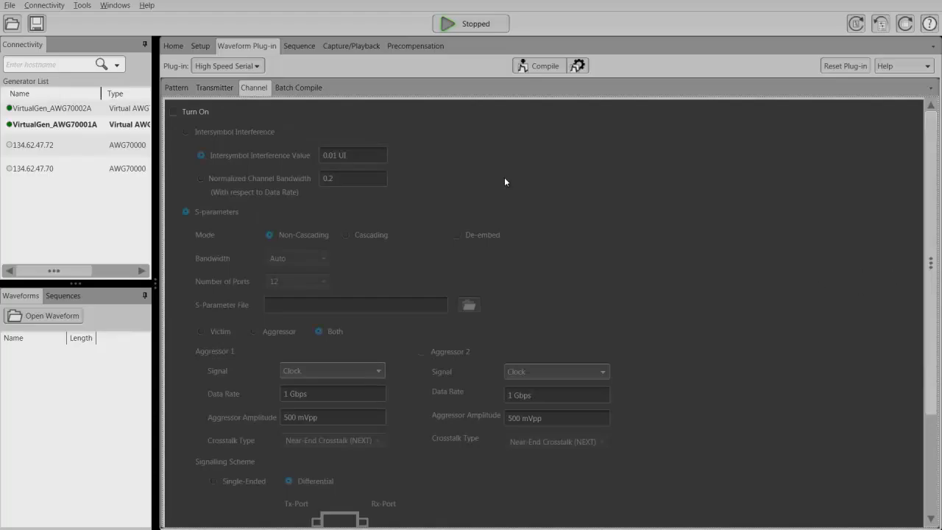
click(174, 111)
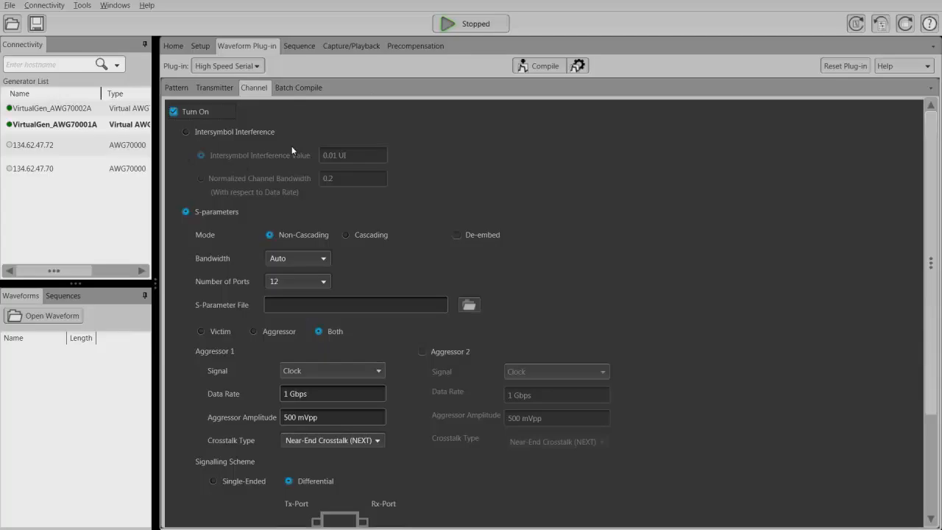
click(186, 131)
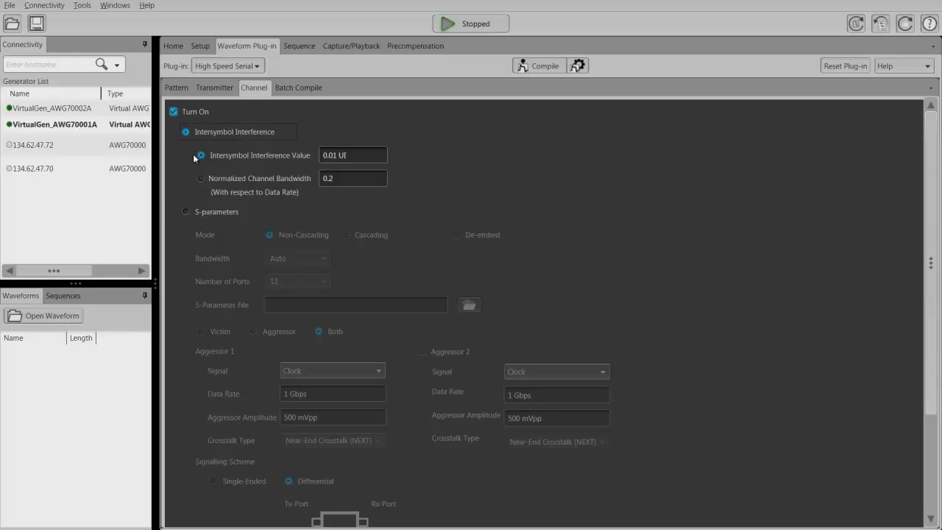
click(186, 210)
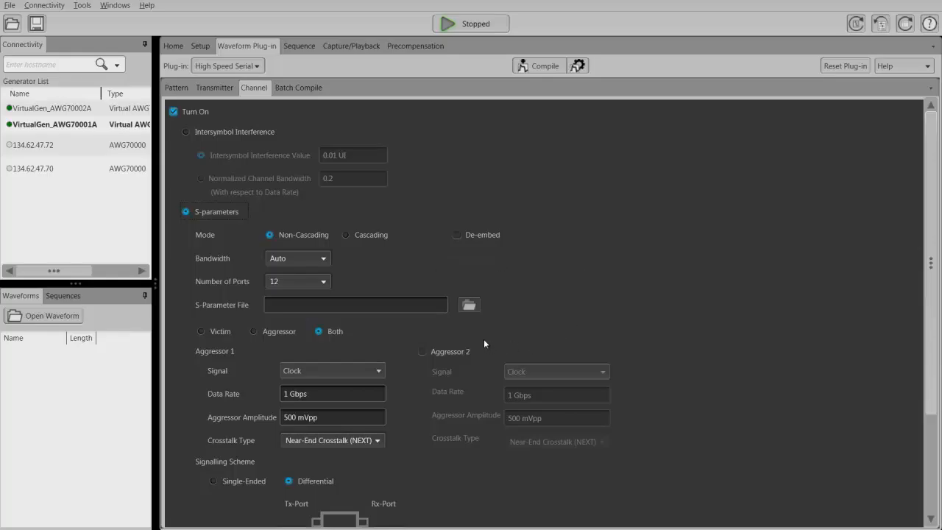
Check the S-parameter port count choices and the Tx-Port options of the victim signal in the channel diagram.
click(324, 281)
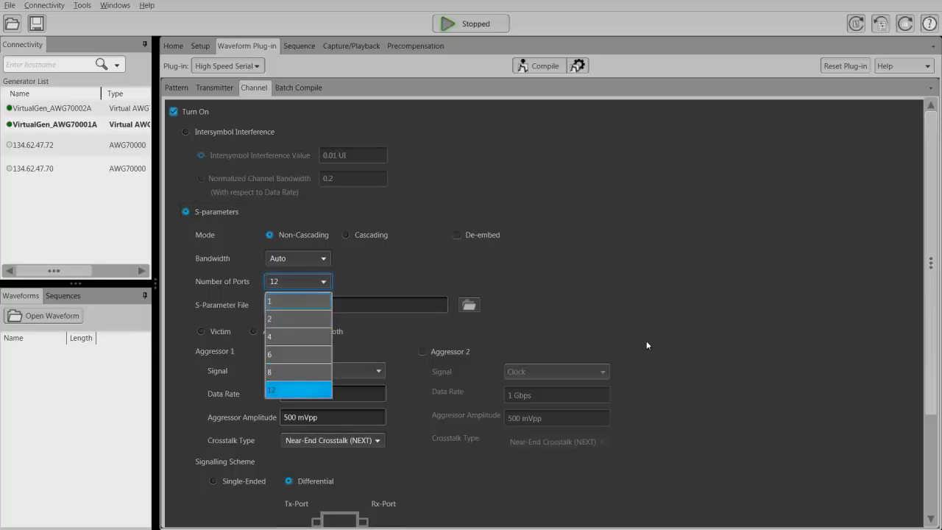
click(805, 273)
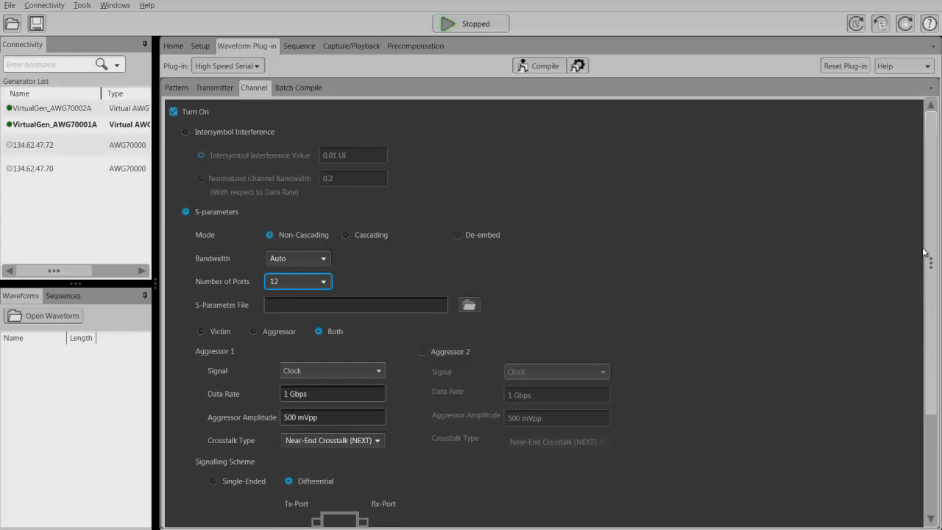
drag(928, 254, 937, 394)
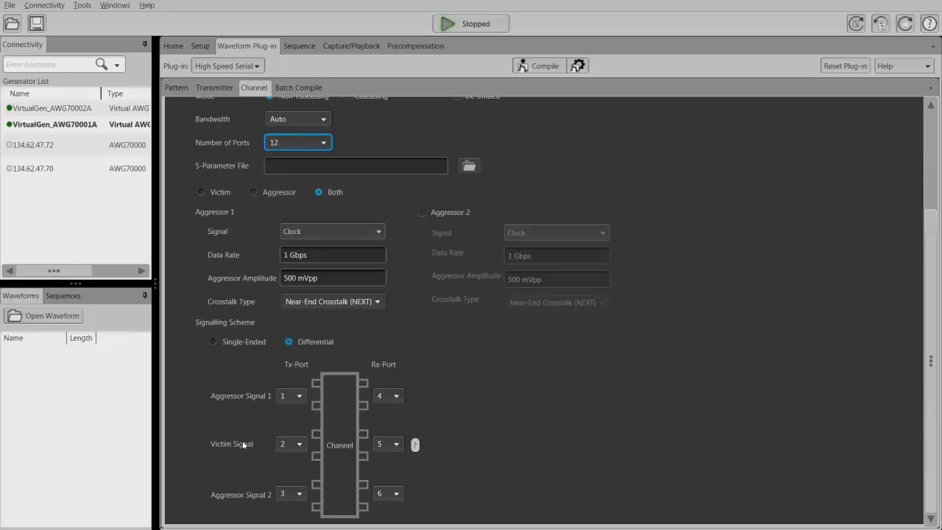
click(300, 445)
click(300, 445)
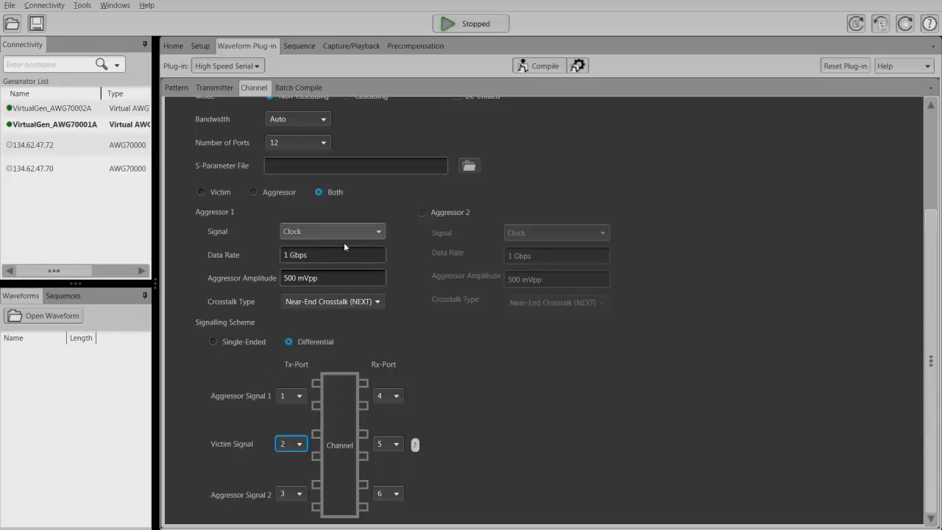
Set the number of S-parameter ports to 2, view the Cascading mode stages, and return to Non-Cascading mode.
click(322, 143)
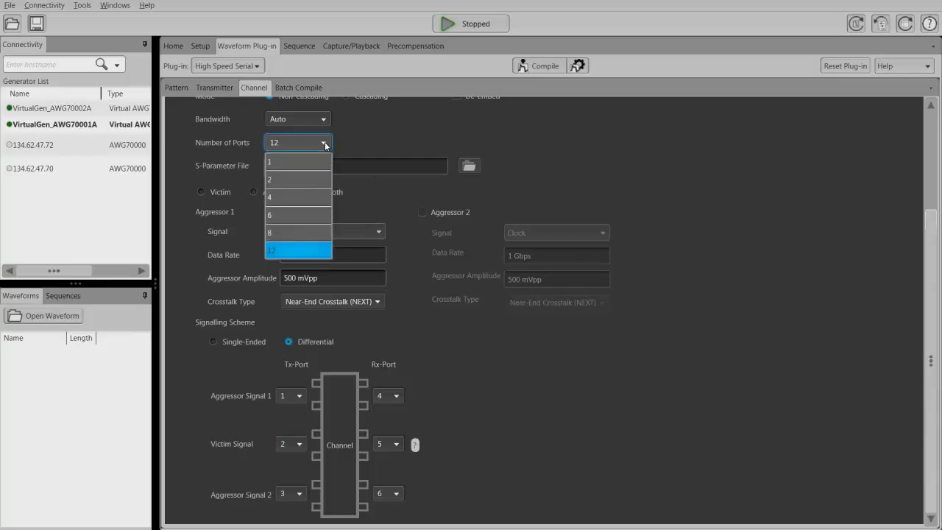
click(296, 181)
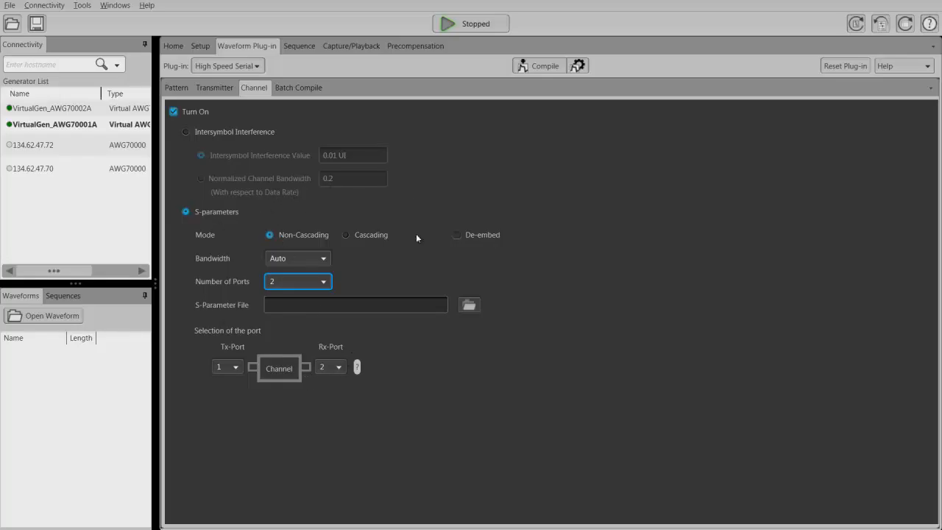
click(346, 235)
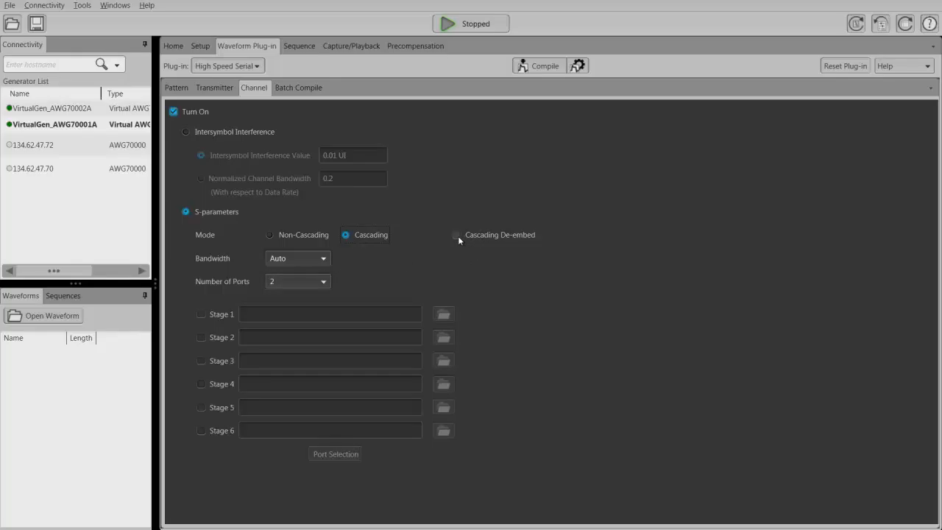
click(270, 234)
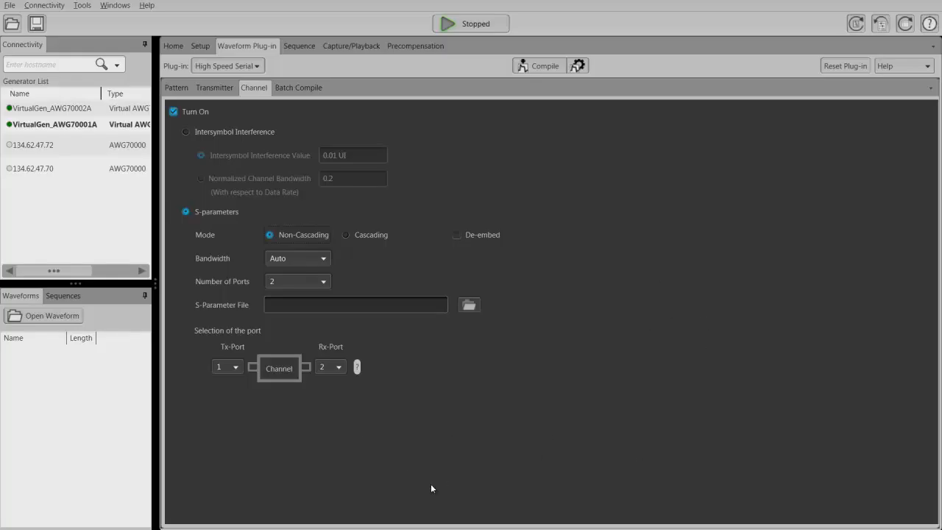
Review the Batch Compile sweep parameters for periodic and random jitter, and check the compile settings.
click(293, 89)
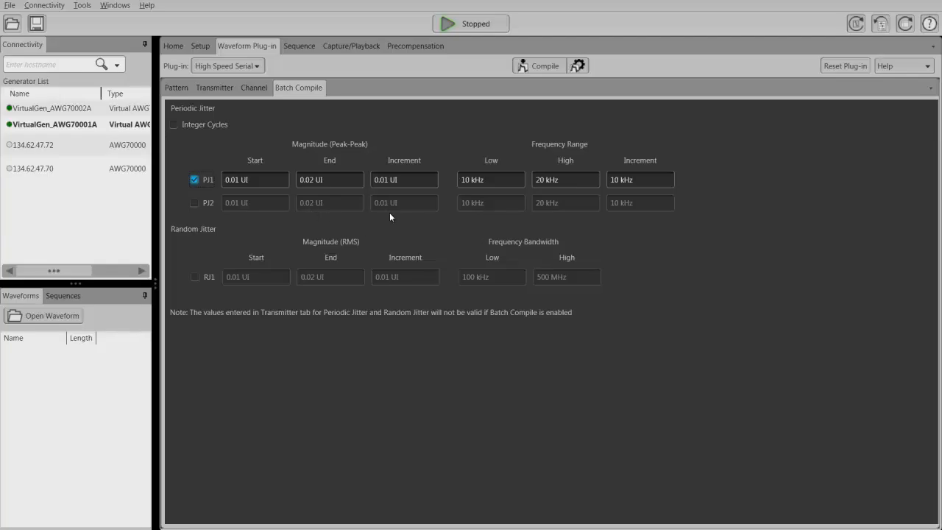
click(578, 66)
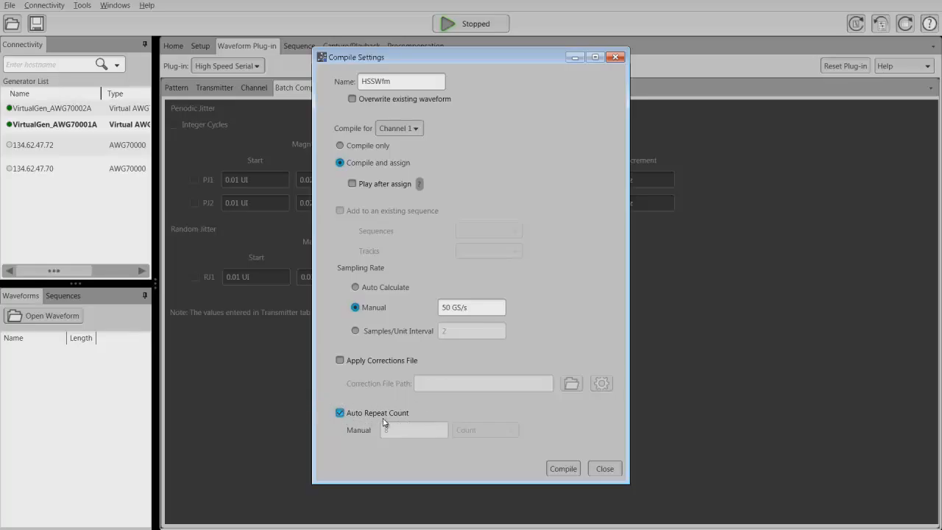
key(Escape)
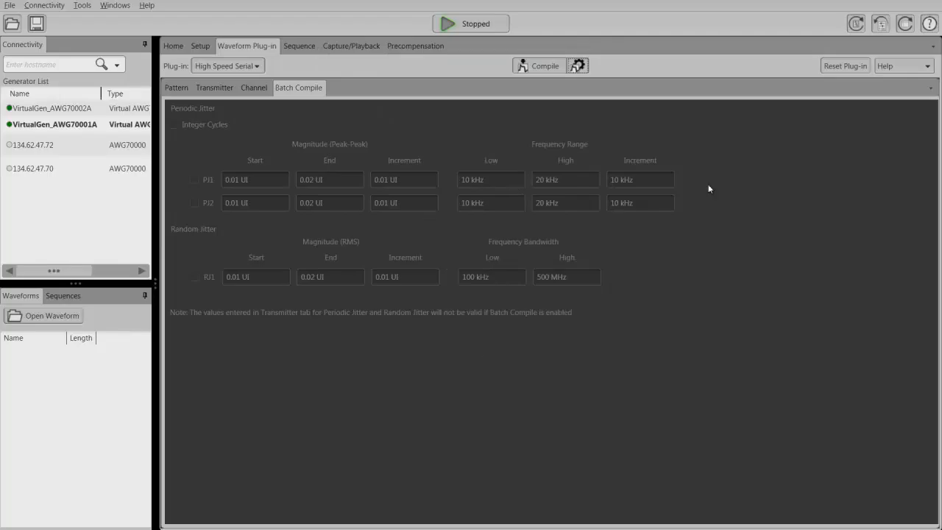
Enable the PJ1 periodic jitter sweep for batch compile and review the compile settings again.
click(214, 87)
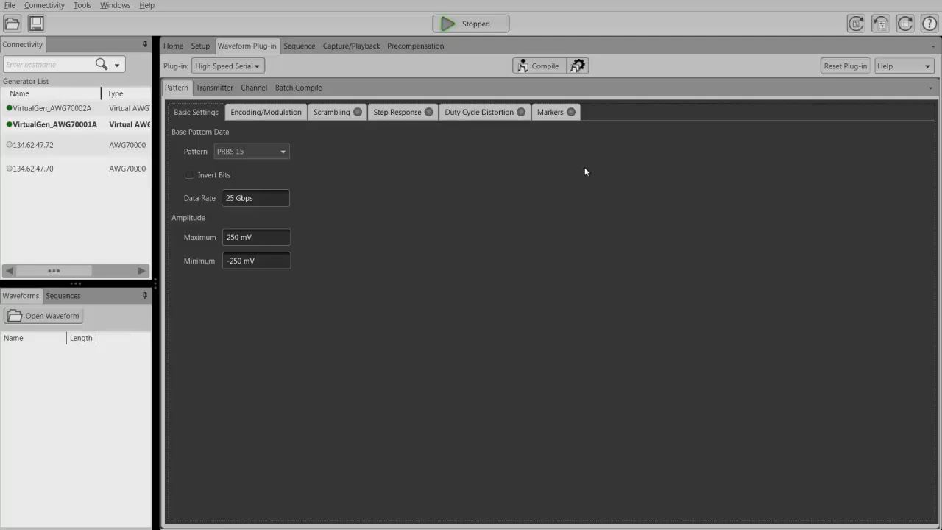
click(300, 89)
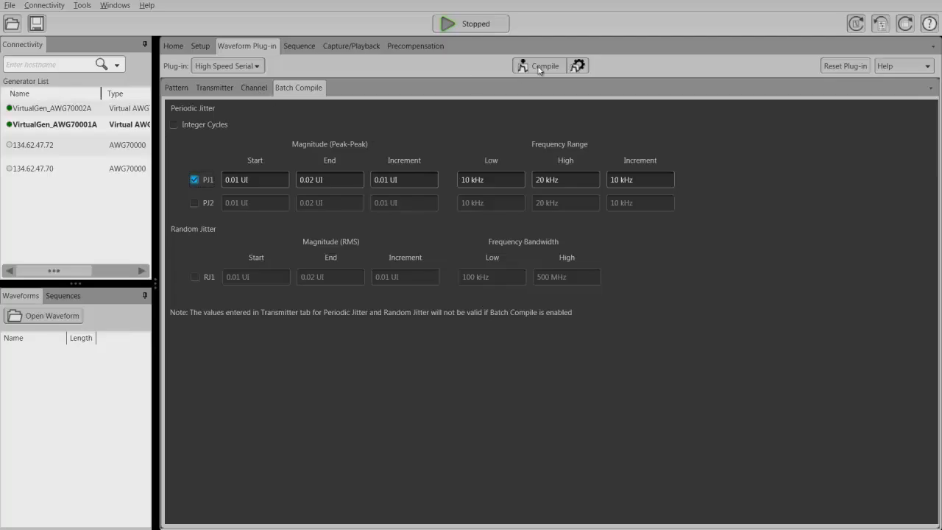
click(579, 66)
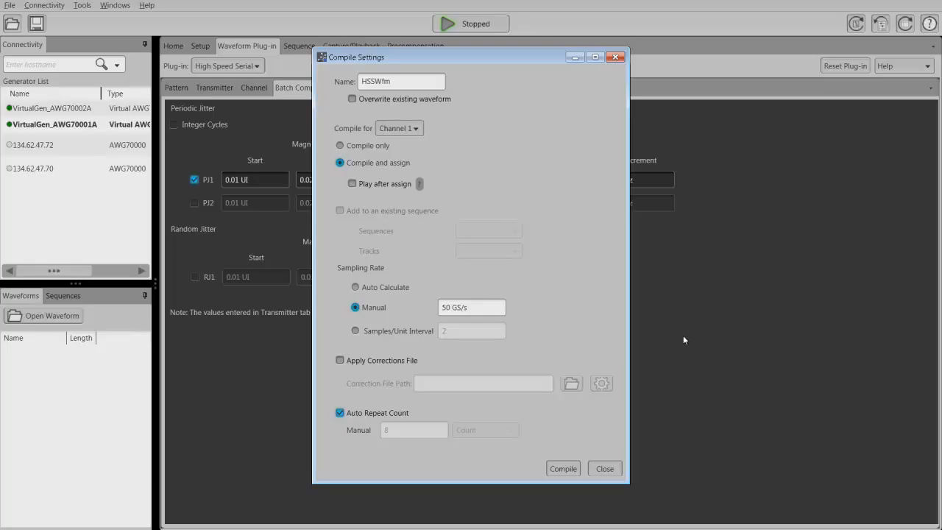
click(608, 471)
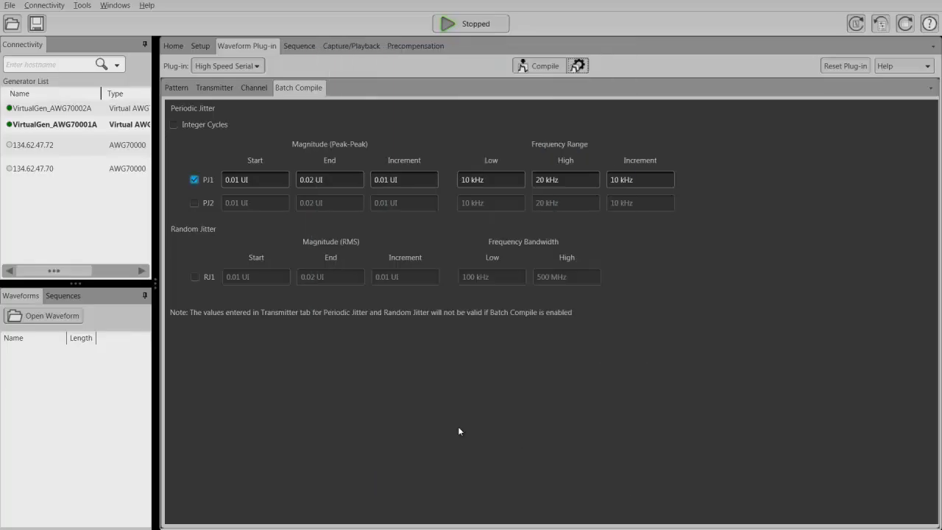